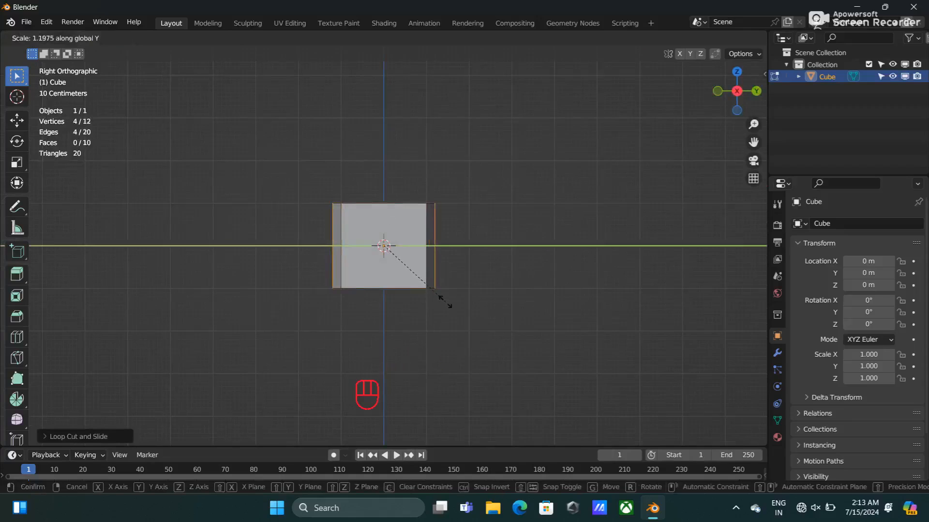
- Scale the cube's middle edge loop outward along Y to about 1.2 and clear the edge selection
left_click(445, 302)
middle_click_drag(483, 241, 341, 276)
left_click(350, 271)
- Select the two opposite X-facing side faces and scale them to about 0.76 along Y to form a hexagonal prism
key("3")
left_click(365, 264)
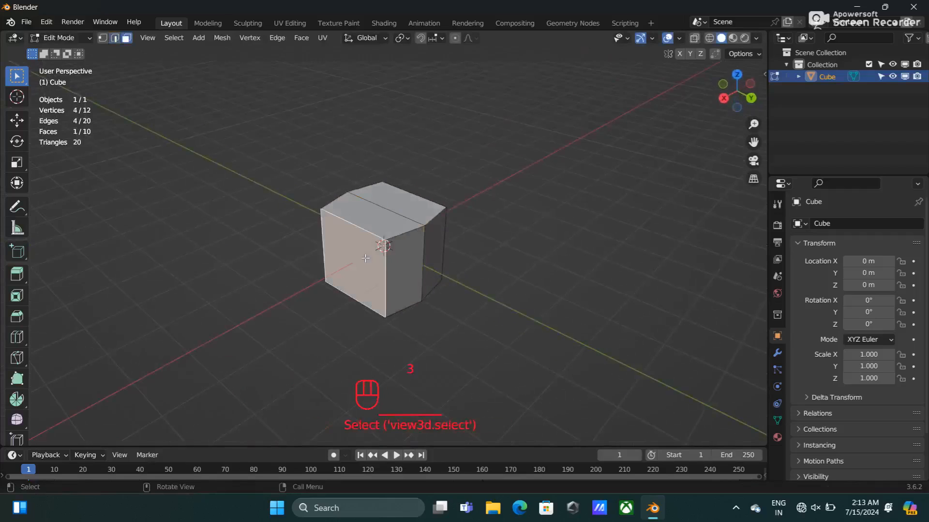
middle_click_drag(492, 240, 504, 317)
left_click(422, 253, "shift")
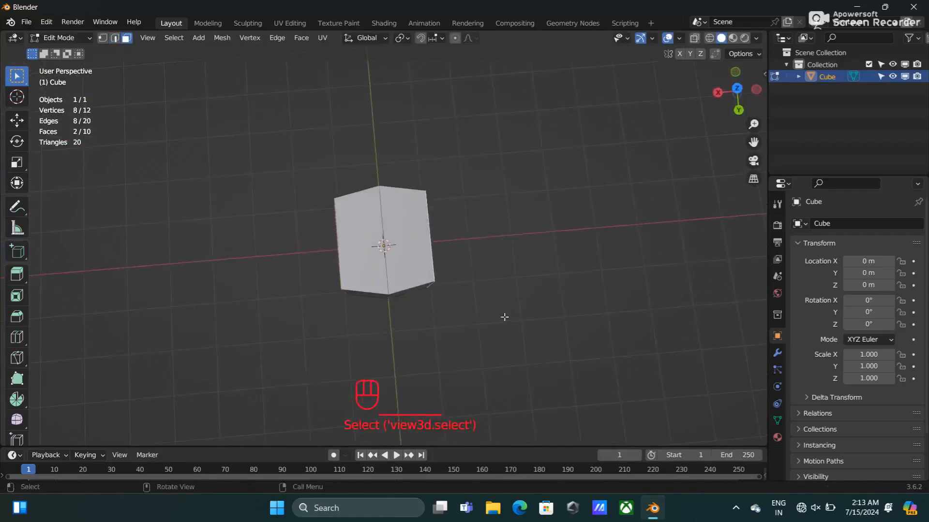
key("s")
key("x")
key("y")
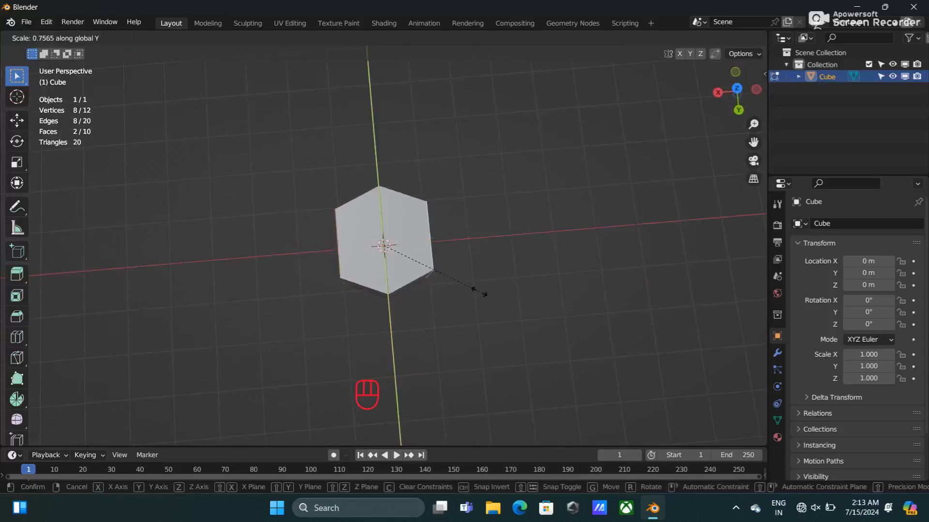
left_click(484, 293)
middle_click_drag(479, 290, 452, 230)
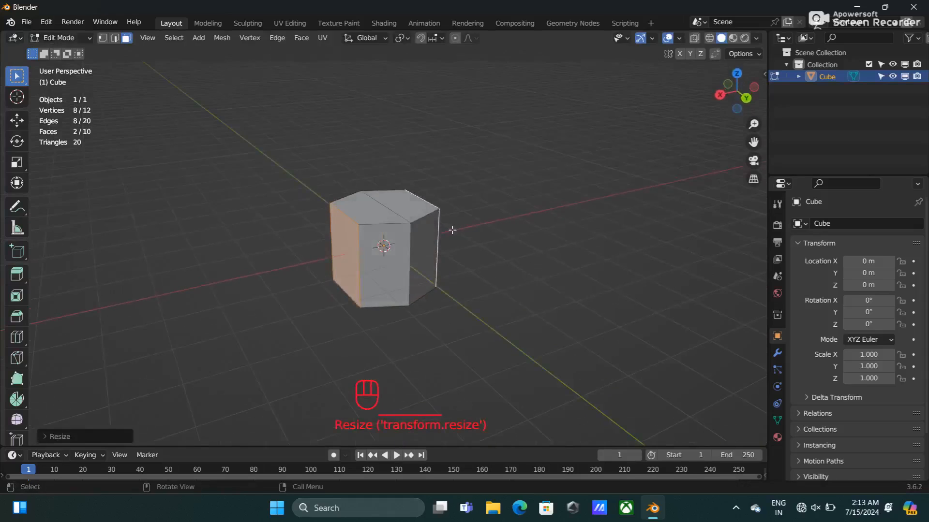
- Move the entire mesh down along Z until its top face is level with the origin
key("KP_3")
middle_click_drag(540, 202, 539, 259)
left_click(539, 260)
key("KP_3")
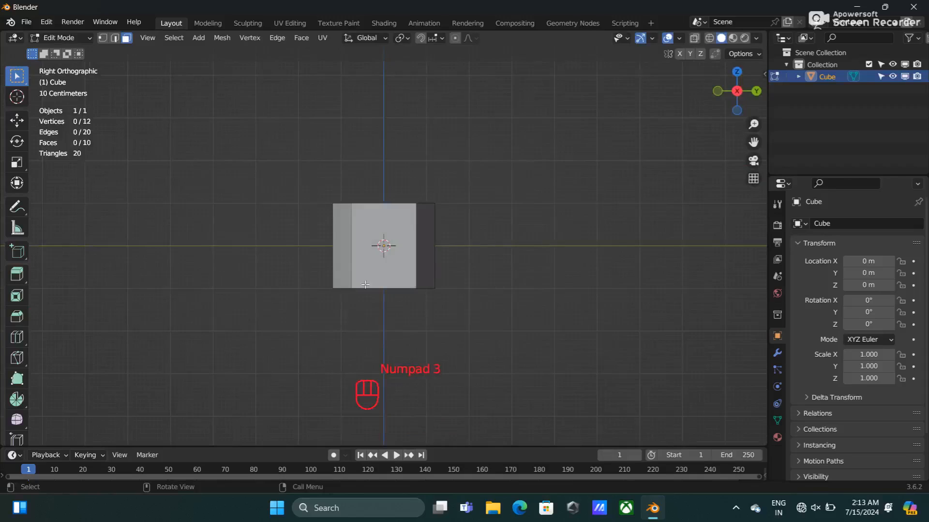
key("a")
key("g")
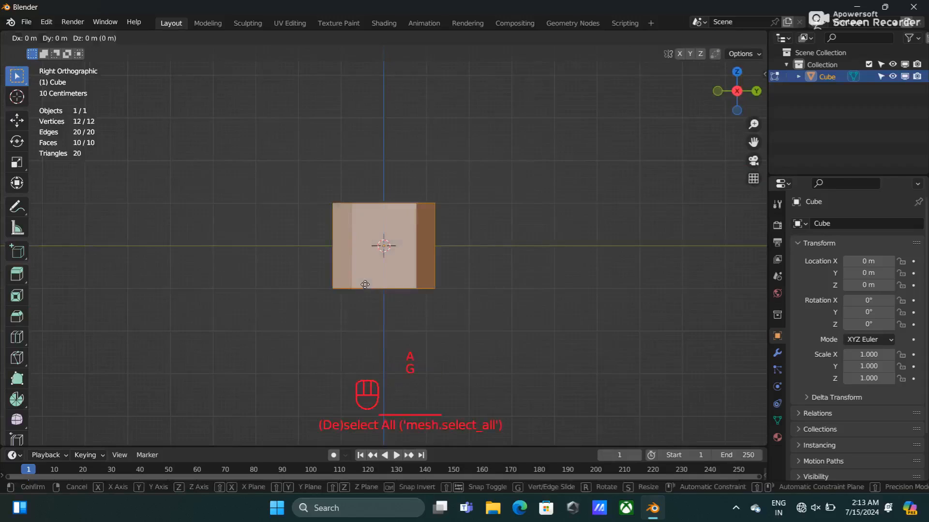
key("z")
left_click(389, 327)
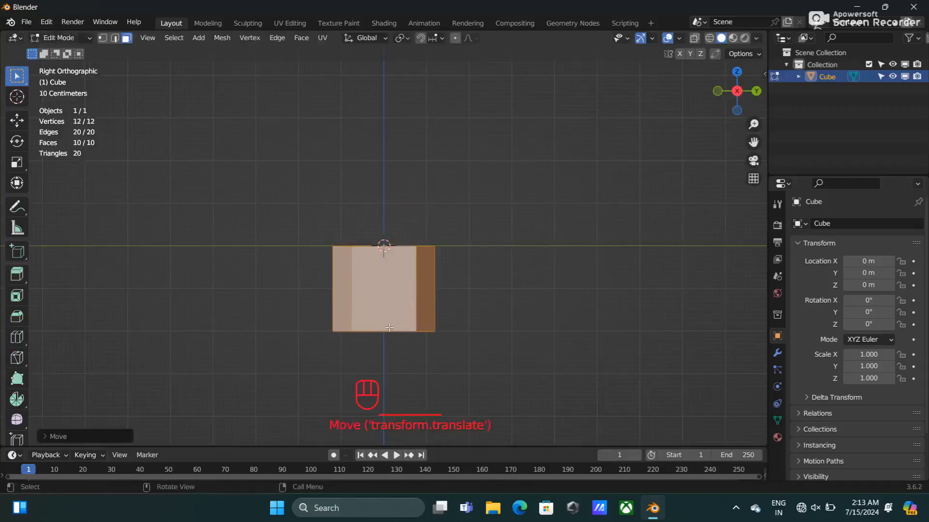
- Select both top faces of the prism and shift them about 0.8 m toward positive Y, slanting the trunk base
middle_click_drag(390, 327, 372, 271)
left_click(370, 262)
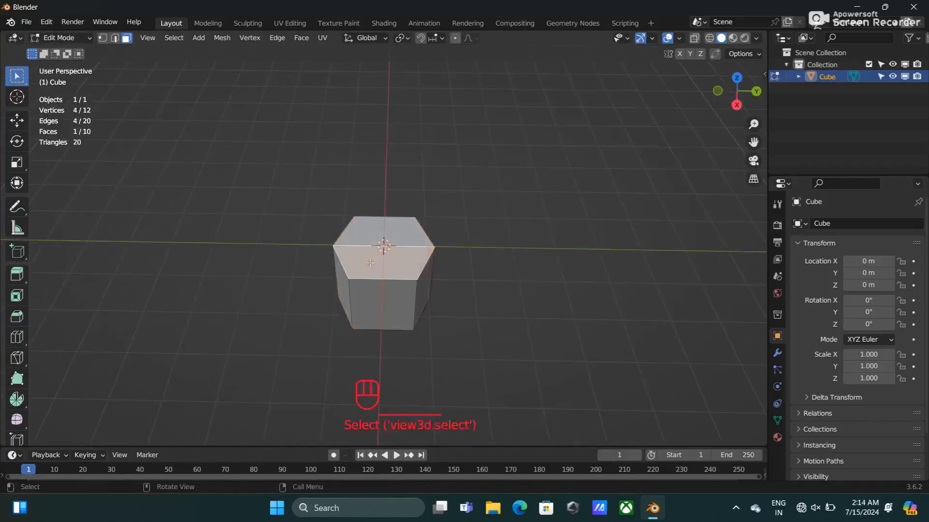
left_click(393, 230, "shift")
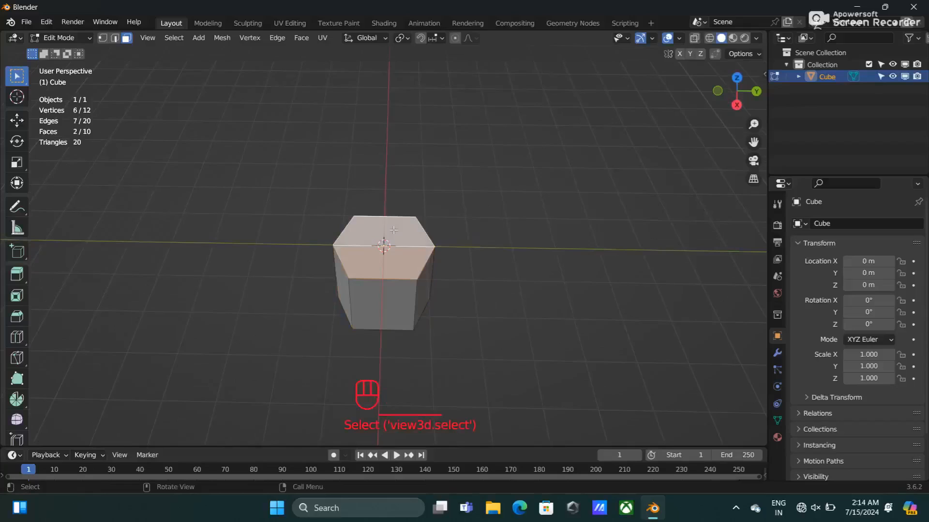
key("KP_3")
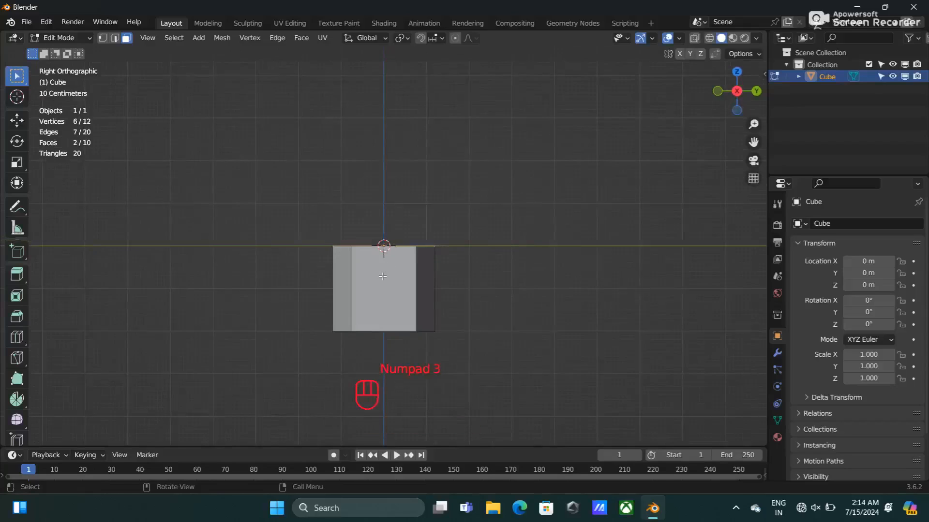
key("g")
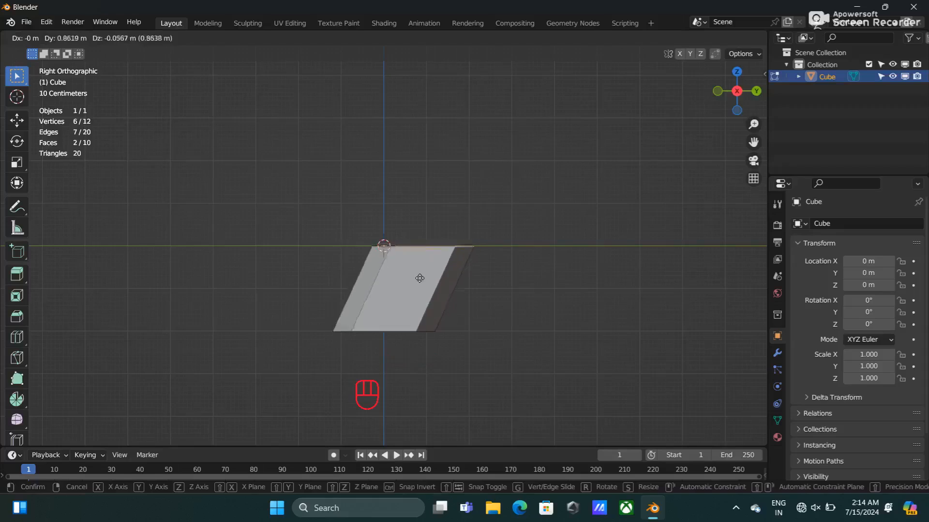
left_click(417, 281)
key("e")
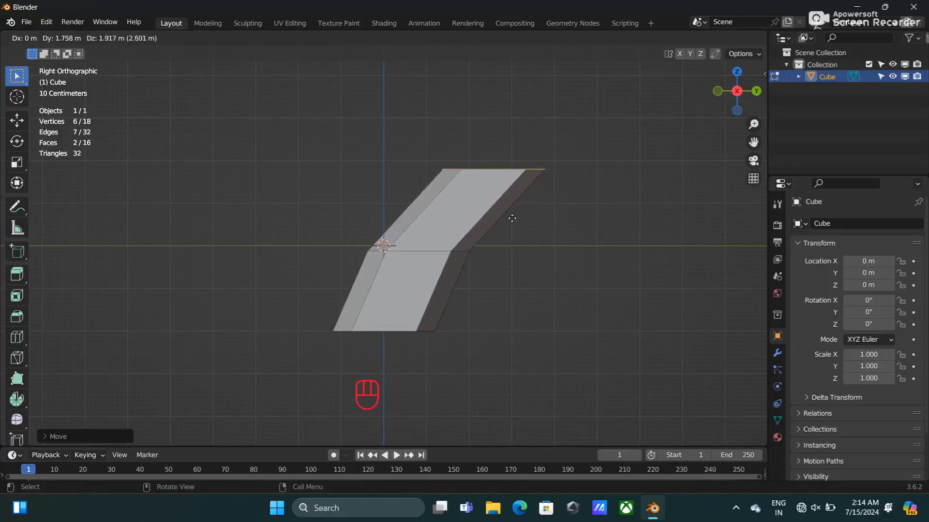
left_click(512, 218)
key("ctrl+z")
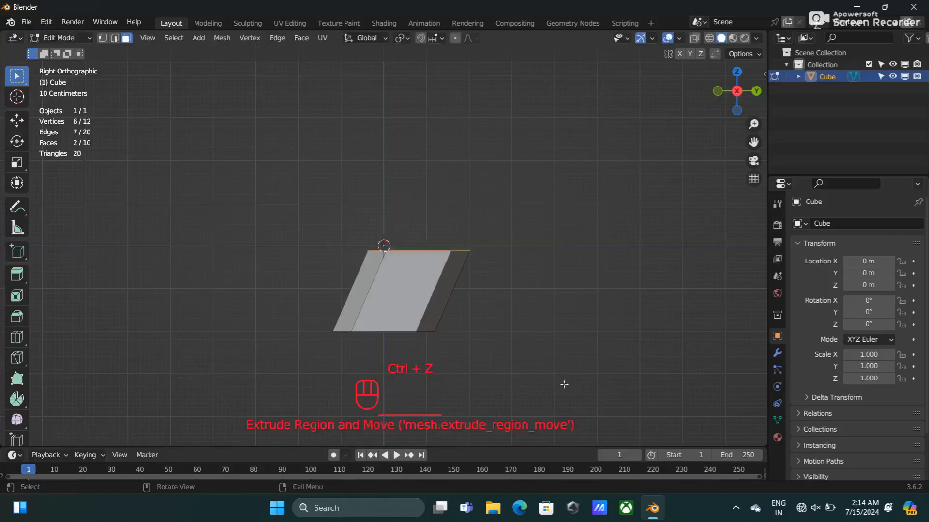
- Shrink the trunk's top faces to roughly half size and extrude a second section upward, leaning toward positive Y
key("s")
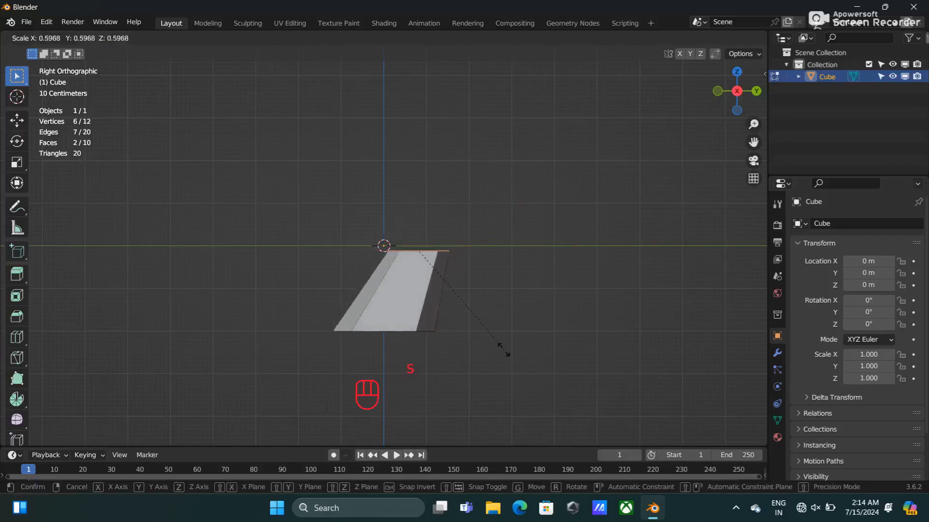
left_click(491, 335)
key("e")
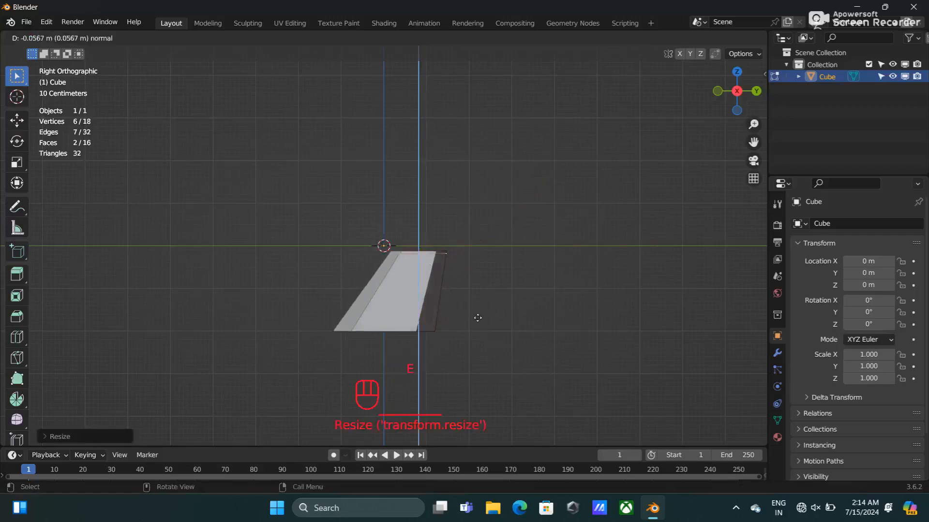
left_click(513, 220)
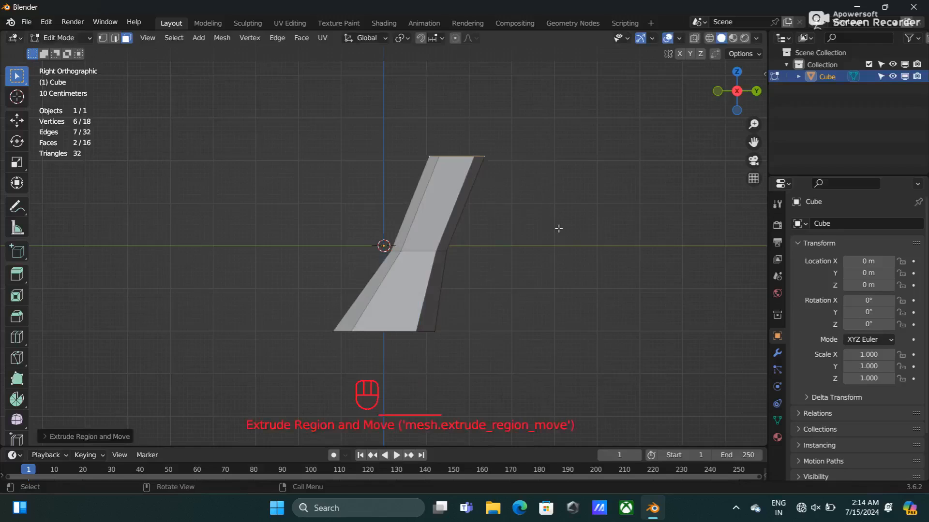
- Taper the second section's top and extrude a third trunk section upward, leaning slightly toward negative Y
key("s")
left_click(522, 210)
middle_click_drag(541, 175, 516, 346, "shift")
key("e")
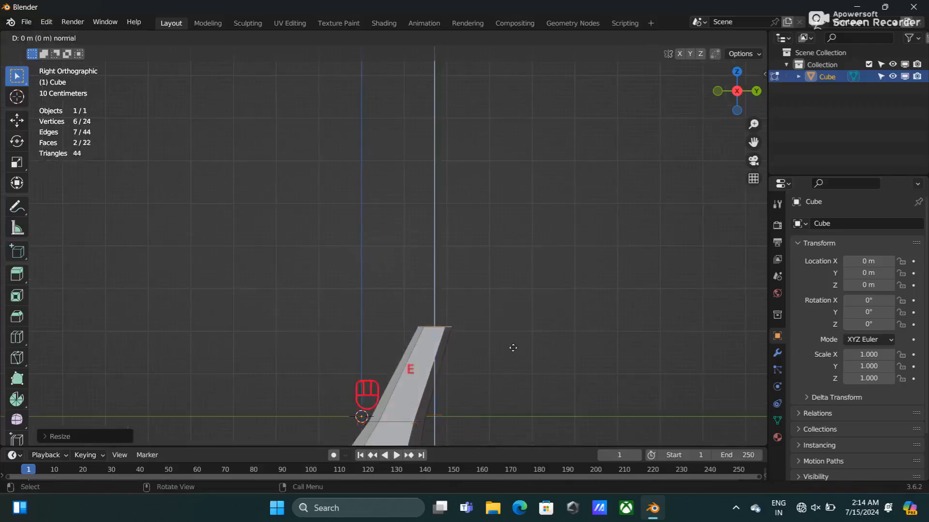
left_click(498, 232)
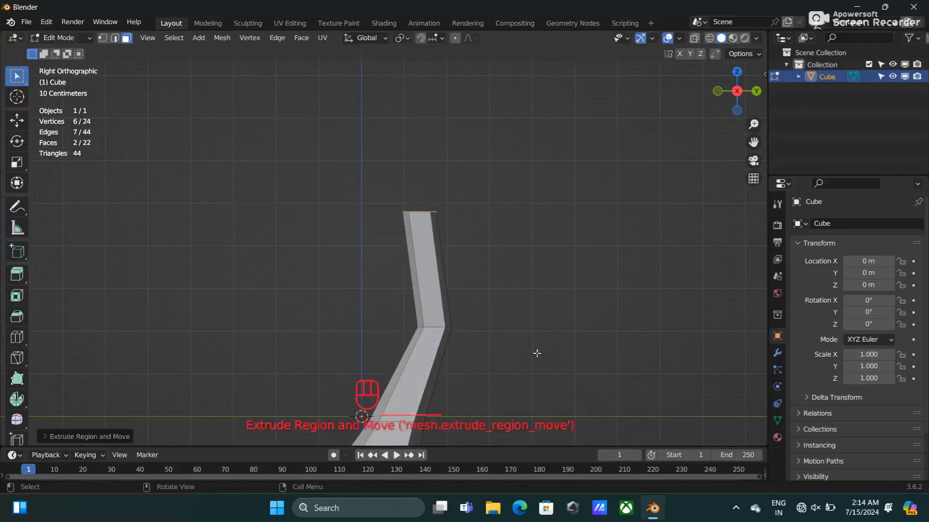
- Narrow the third section's top and extrude a fourth trunk section upward, bending back toward positive Y
key("s")
left_click(498, 285)
middle_click_drag(497, 259, 509, 371, "shift")
key("e")
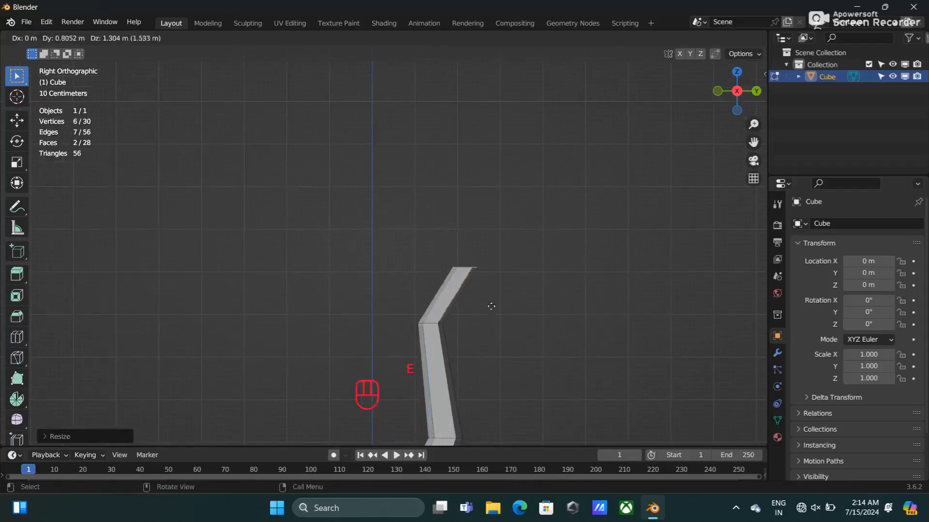
left_click(499, 257)
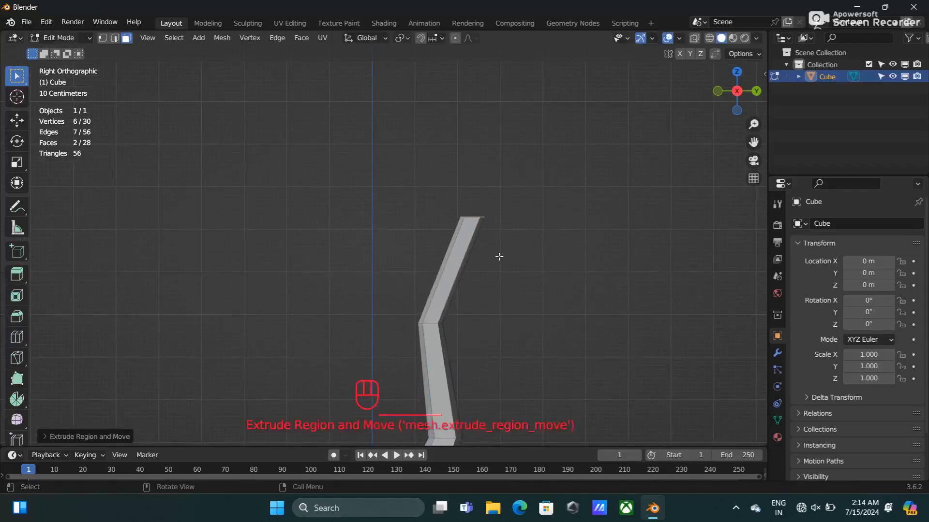
- Taper the fourth section's top, extrude a fifth about 2.3 m up and 0.8 m toward negative Y, and shrink its end
key("s")
left_click(503, 284)
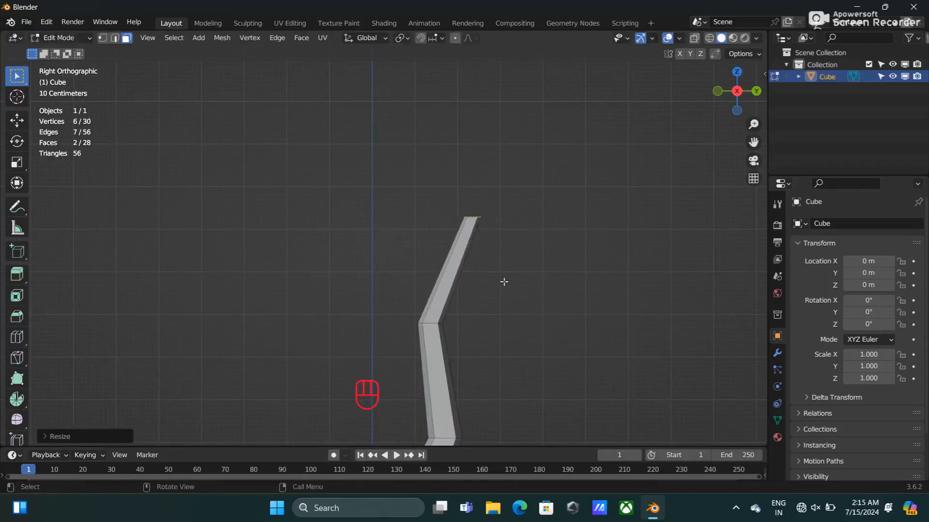
key("e")
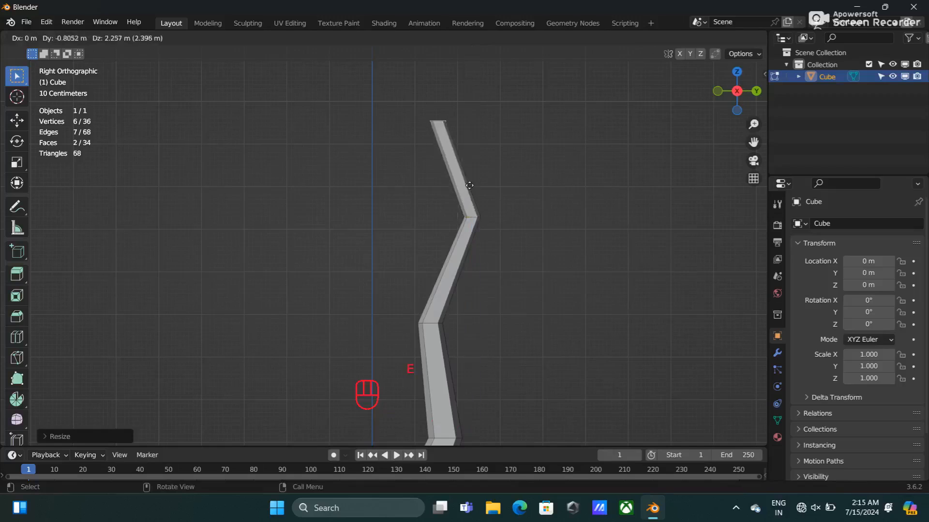
left_click(470, 185)
middle_click_drag(518, 180, 528, 226, "shift")
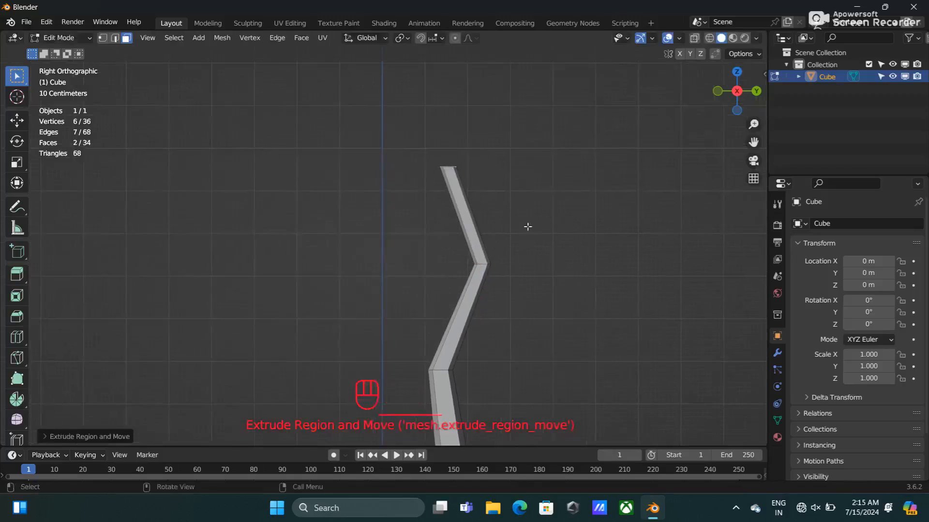
key("s")
left_click(469, 195)
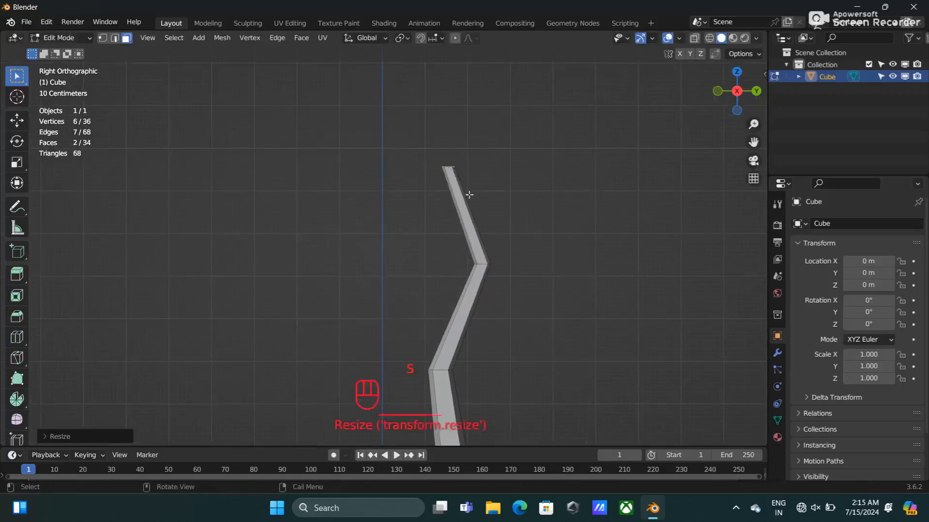
- Extrude the positive-X half of the trunk tip upward into a branch leaning toward positive X, and scale down its end
middle_click_drag(481, 174, 463, 257)
left_click(456, 207)
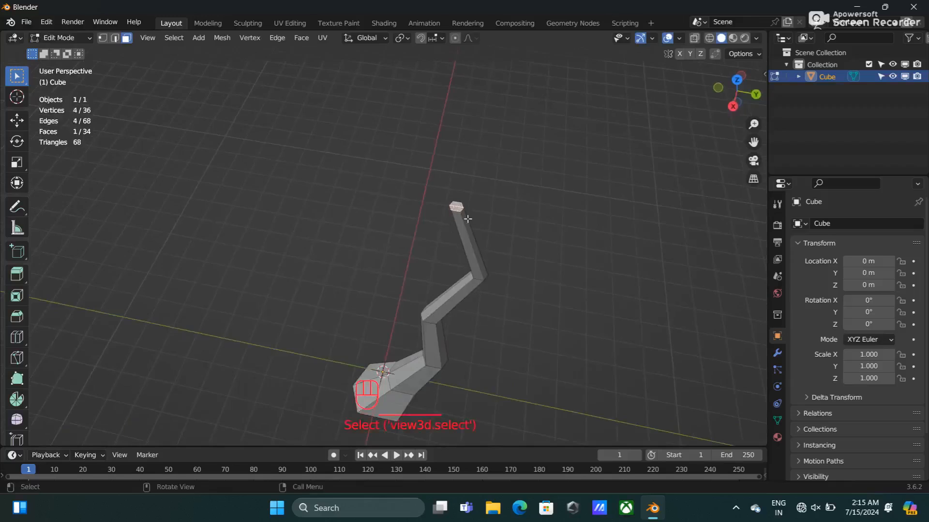
key("KP_1")
key("e")
left_click(442, 232)
key("s")
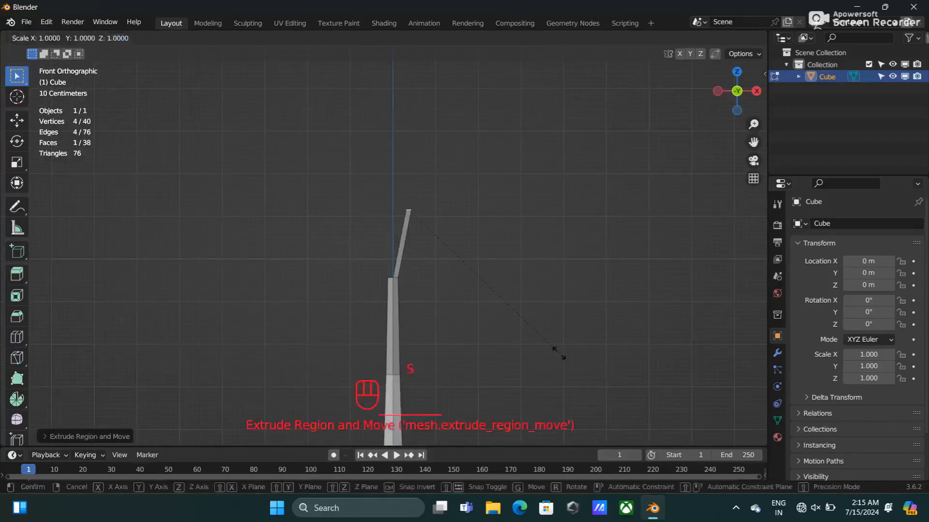
left_click(457, 304)
- Extend the positive-X branch in a zigzag with a section about 1.3 m up and 0.6 m toward negative X, followed by further extrusion
key("e")
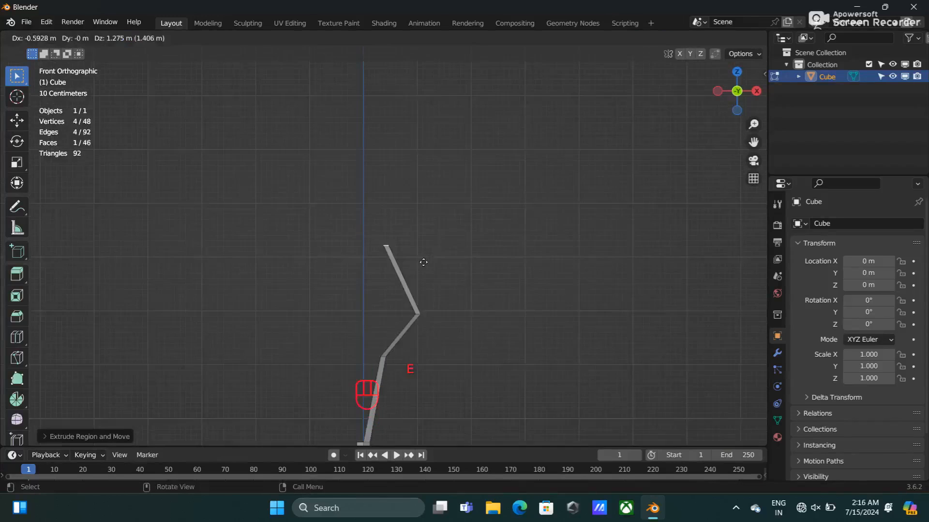
left_click(424, 262)
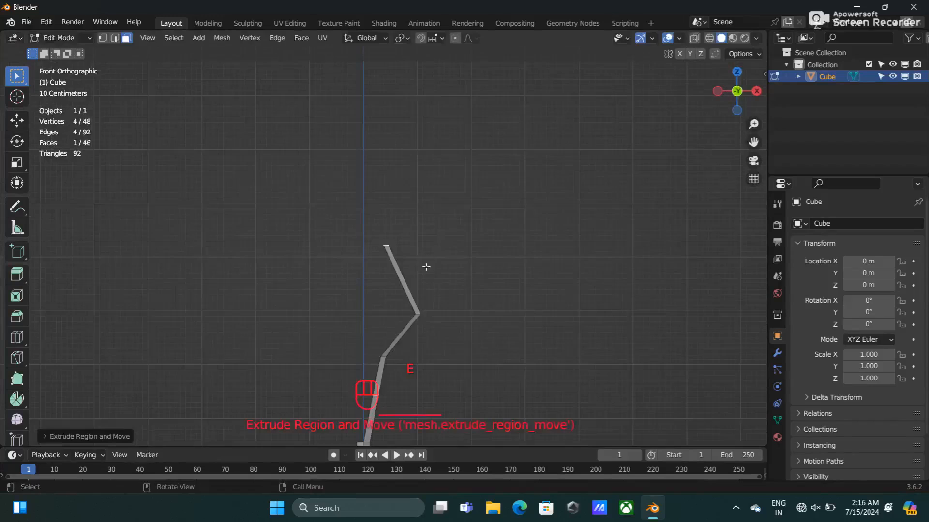
key("e")
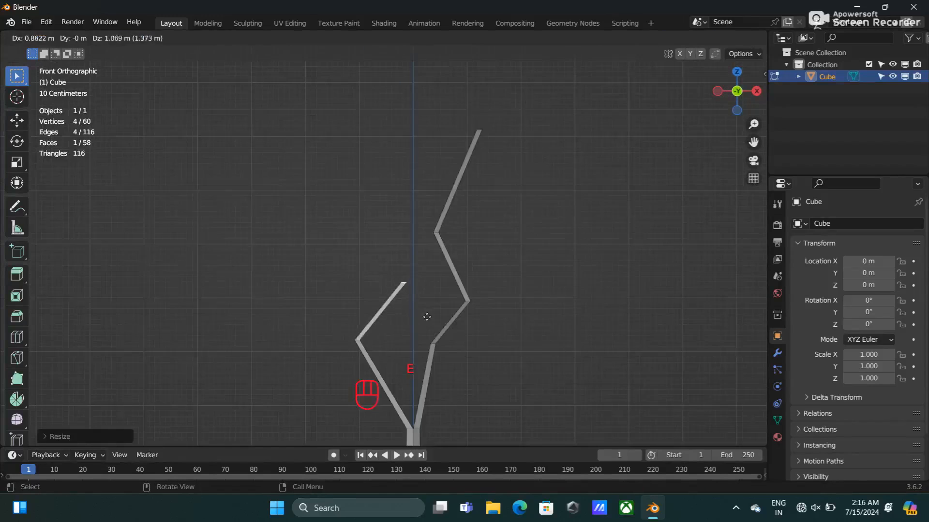
- Extrude the second branch on the negative-X side in zigzag sections, tapering its end and finishing with a long section about 2.7 m upward
left_click(425, 315)
key("e")
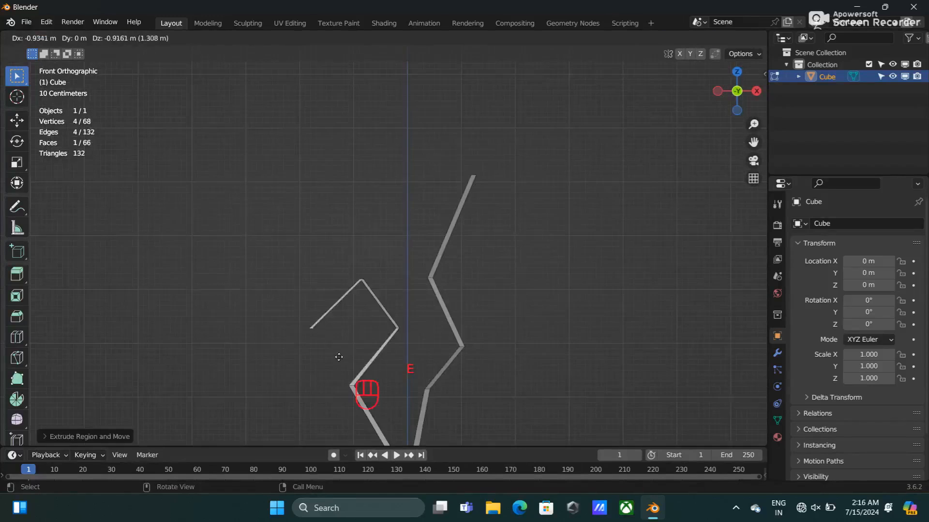
left_click(339, 357)
key("s")
left_click(338, 357)
key("e")
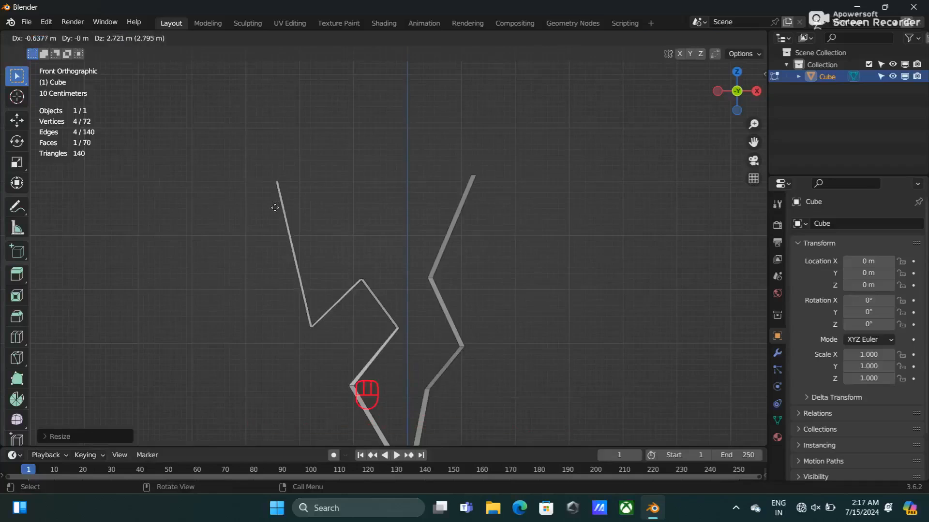
left_click(276, 207)
- In wireframe shading, add a loop cut near the positive-X branch's base and extrude a twig outward from its side
key("shift+z")
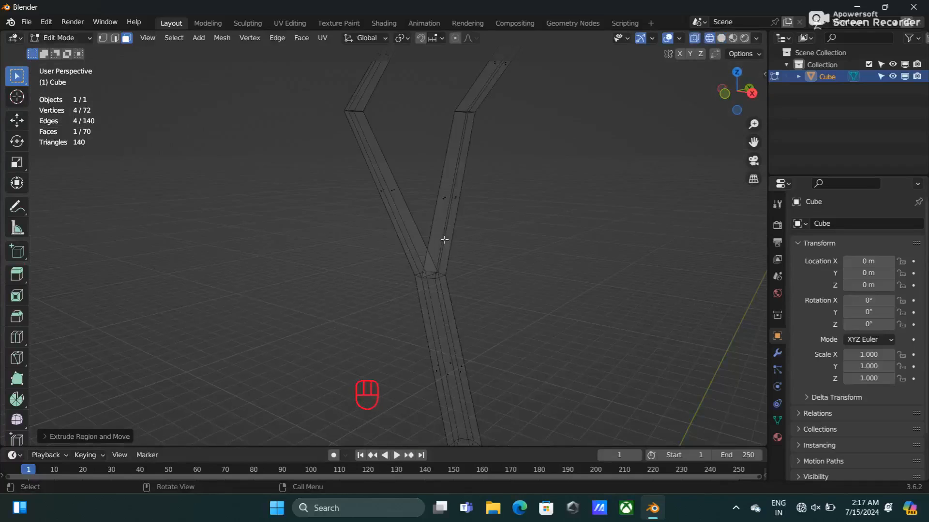
key("ctrl+r")
left_click(445, 239)
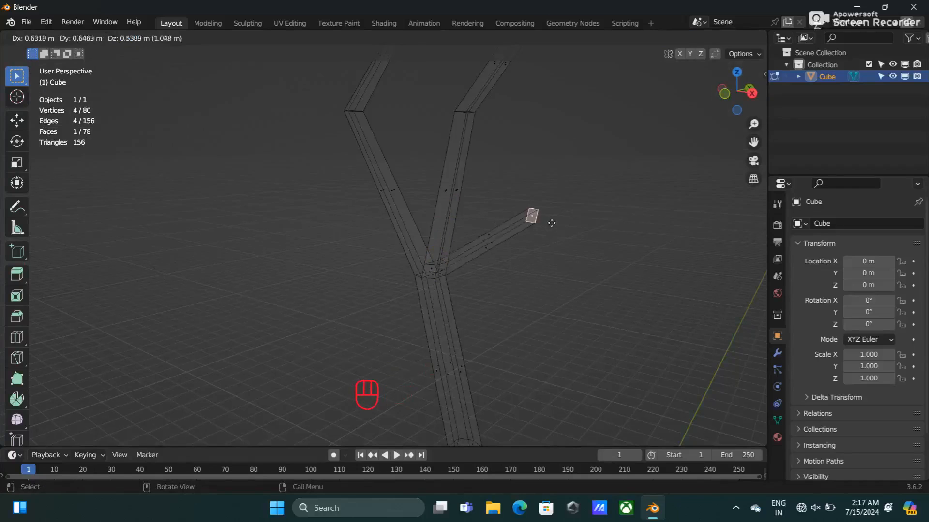
left_click(379, 322)
- Shrink the twig's end and keep extruding angled side twigs from the bends of the main branches
key("s")
left_click(379, 325)
key("e")
left_click(414, 201)
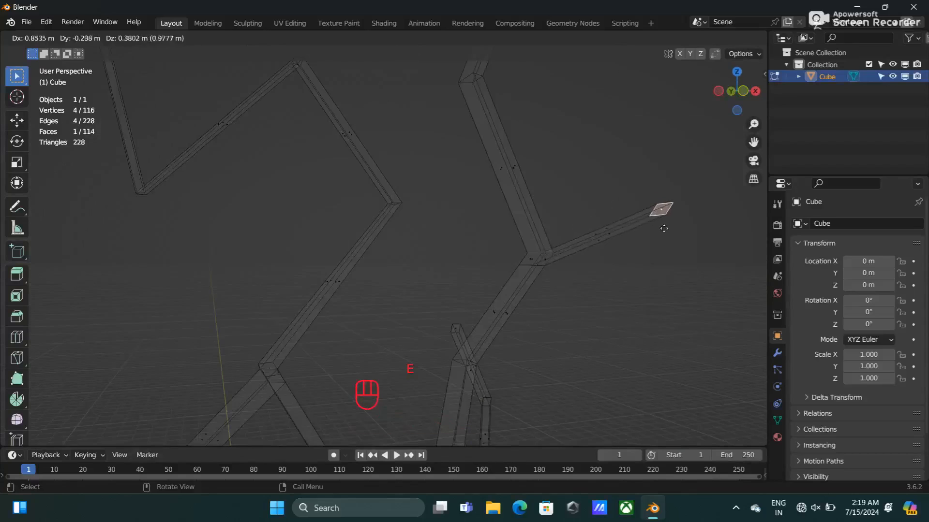
left_click(522, 280)
key("e")
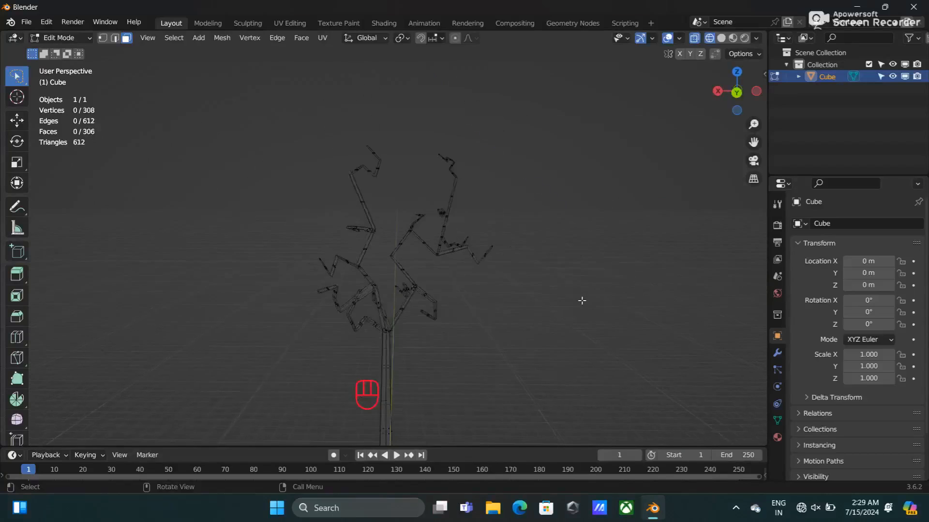
- Select the twigs and outer branch sections of the tree mesh, and return to Object Mode
middle_click_drag(582, 301, 382, 297)
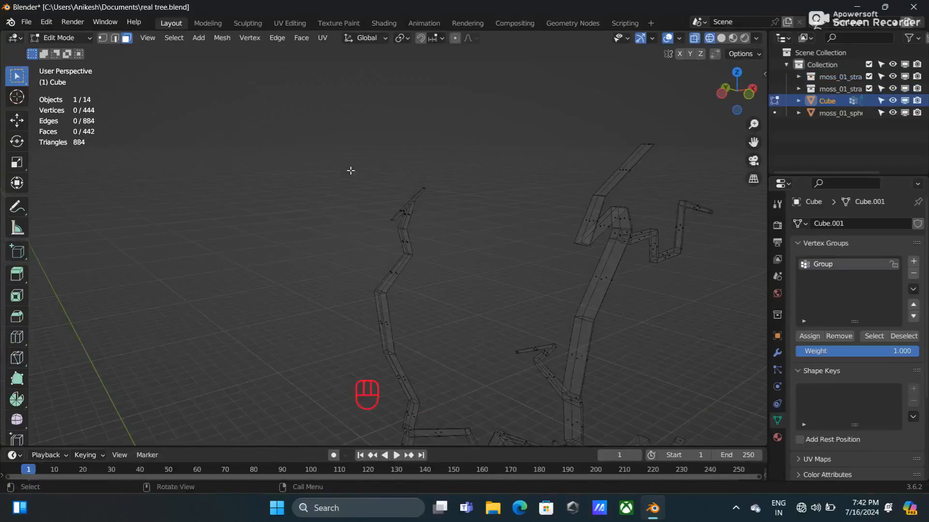
left_click_drag(352, 171, 458, 284)
middle_click_drag(490, 284, 420, 274)
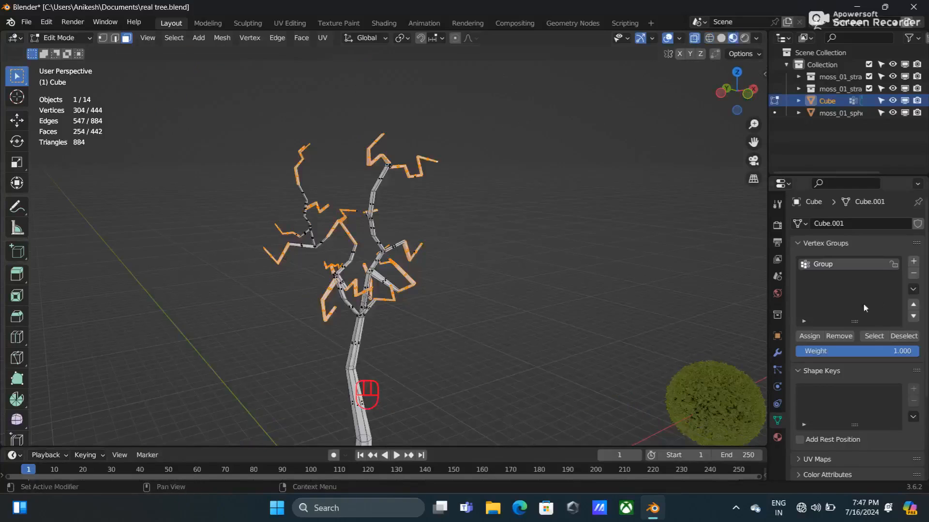
key("Tab")
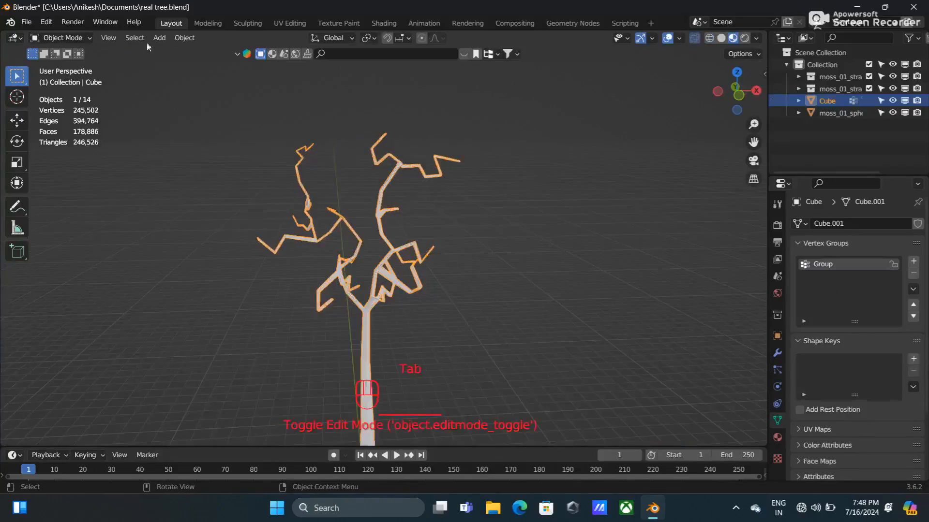
- Inspect the vertex group's weights on the branches in Weight Paint mode, and return to Object Mode
left_click(61, 37)
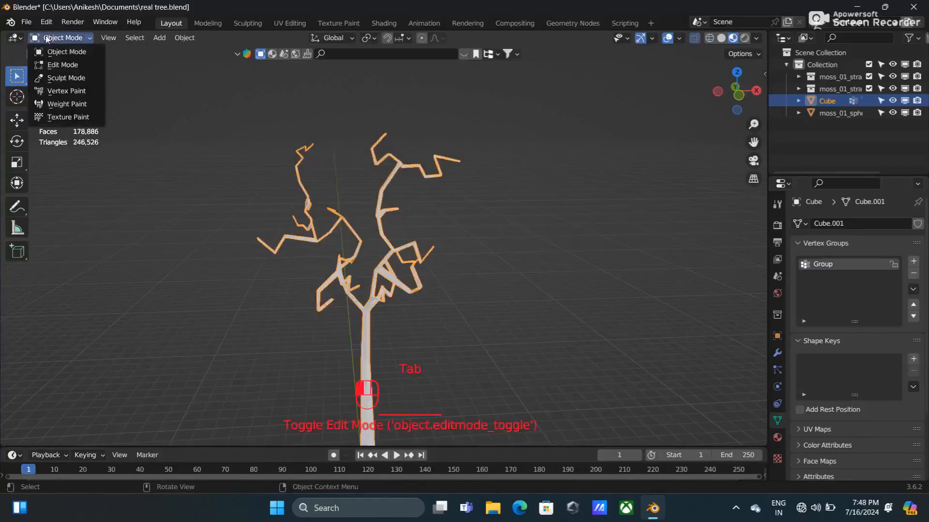
left_click(68, 104)
scroll(408, 169, "up", 5)
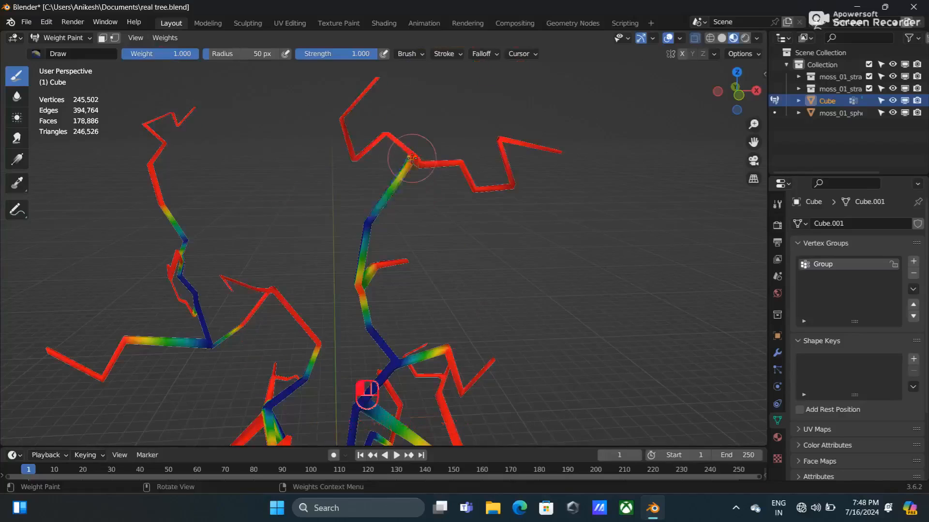
scroll(409, 170, "down", 5)
left_click(68, 39)
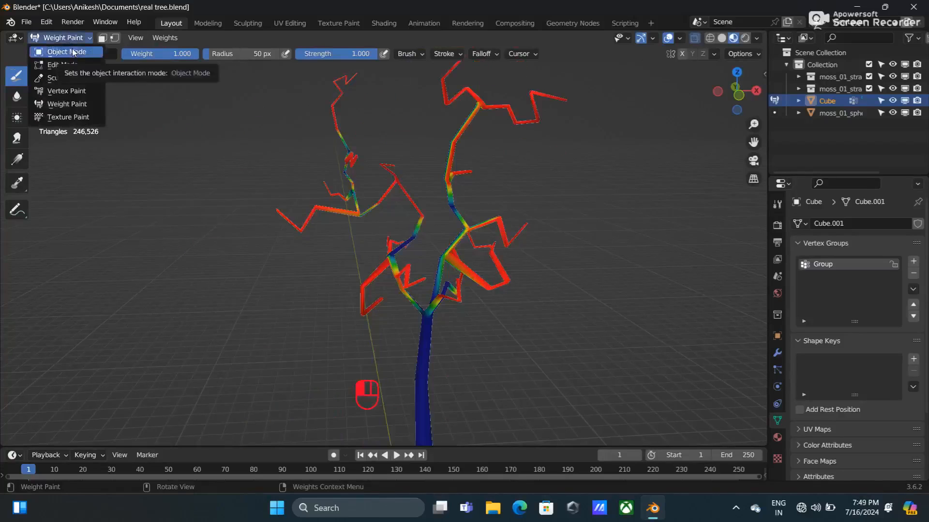
left_click(72, 52)
- Add a Hair particle system to the tree and set its particle number to 10
left_click(918, 224)
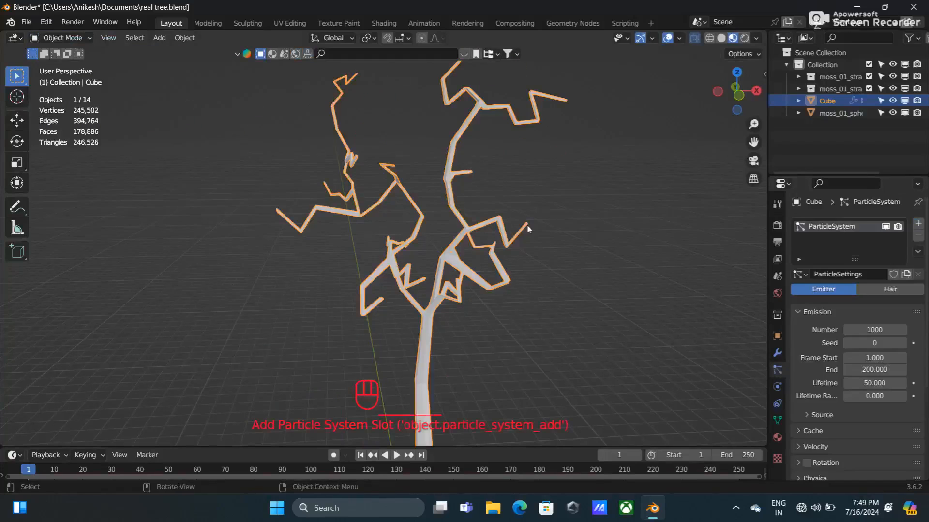
scroll(525, 224, "down", 1)
left_click(889, 289)
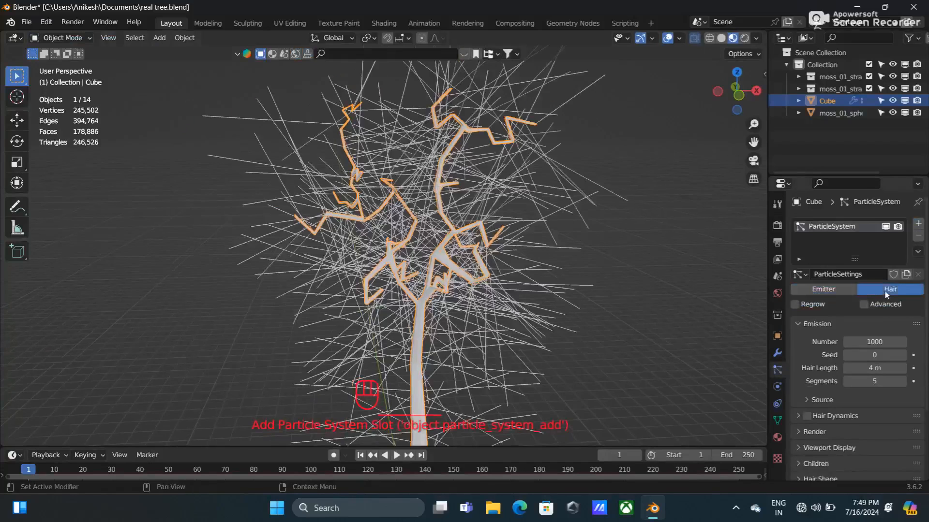
left_click(876, 341)
type("10")
key("Return")
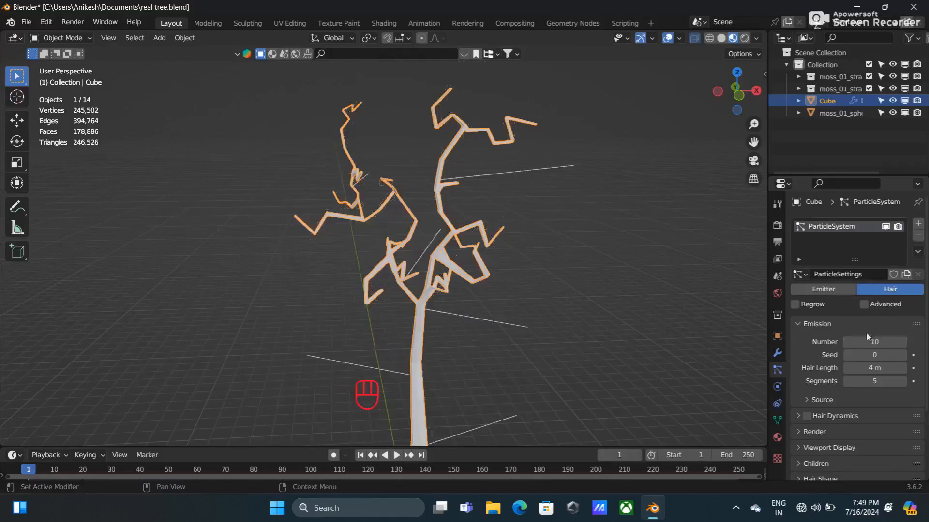
- Enable the advanced hair settings and render the particles as Object
left_click(865, 305)
scroll(854, 320, "down", 2)
left_click(814, 441)
scroll(818, 438, "down", 3)
left_click(880, 401)
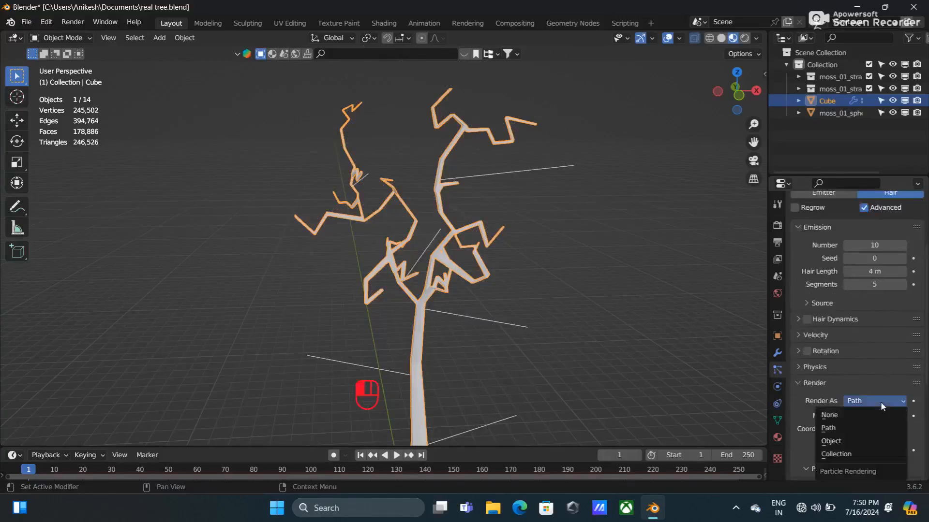
left_click(852, 438)
- Use a moss strand beside the moss sphere as the particles' instance object and set their scale to 0.300
scroll(852, 414, "down", 2)
left_click(900, 431)
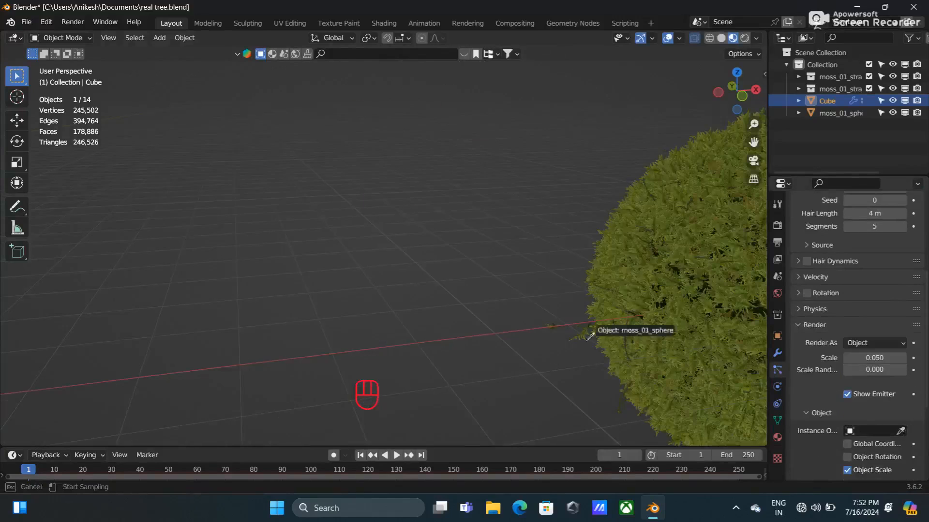
left_click(560, 322)
left_click_drag(874, 357, 899, 358)
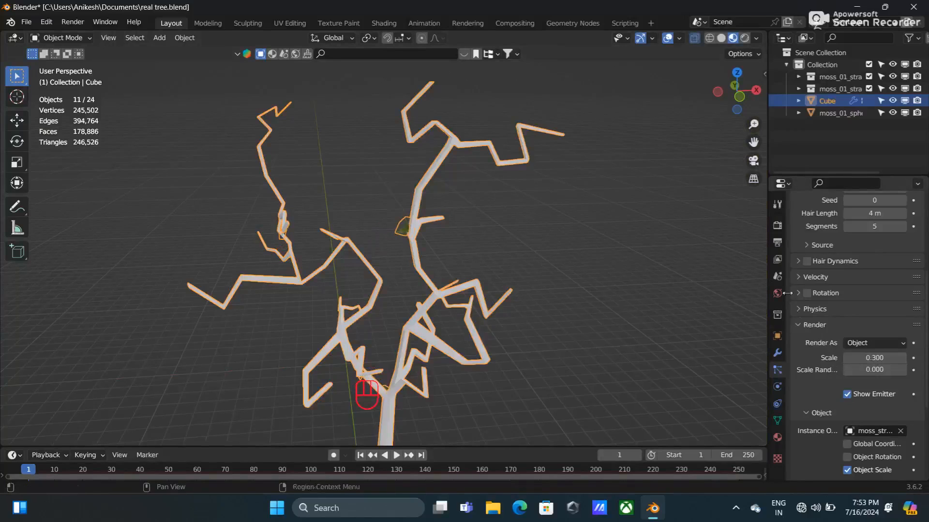
- Limit the particle density to the vertex group "Group"
scroll(846, 367, "down", 7)
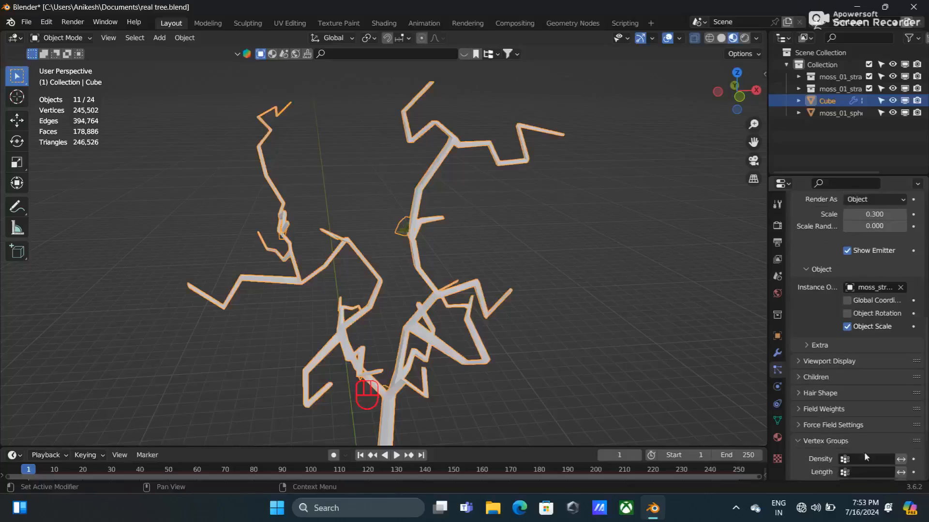
left_click(865, 457)
left_click(815, 331)
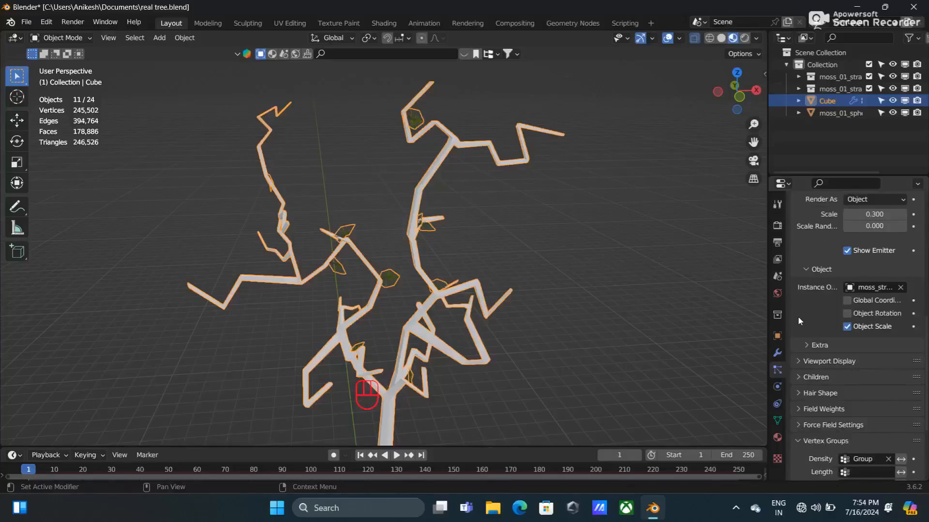
- Enable particle rotation and set its orientation axis to Global Z
scroll(797, 315, "up", 6)
left_click(806, 285)
left_click(798, 286)
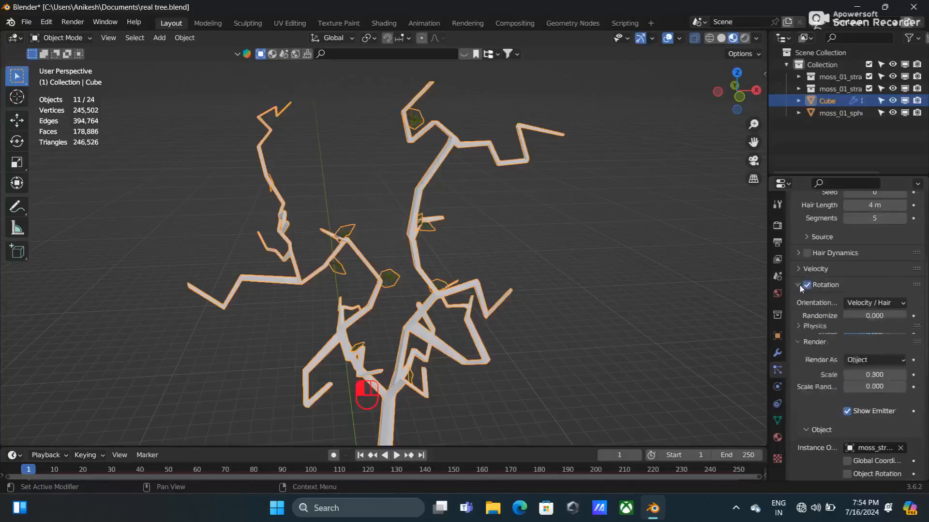
left_click(852, 304)
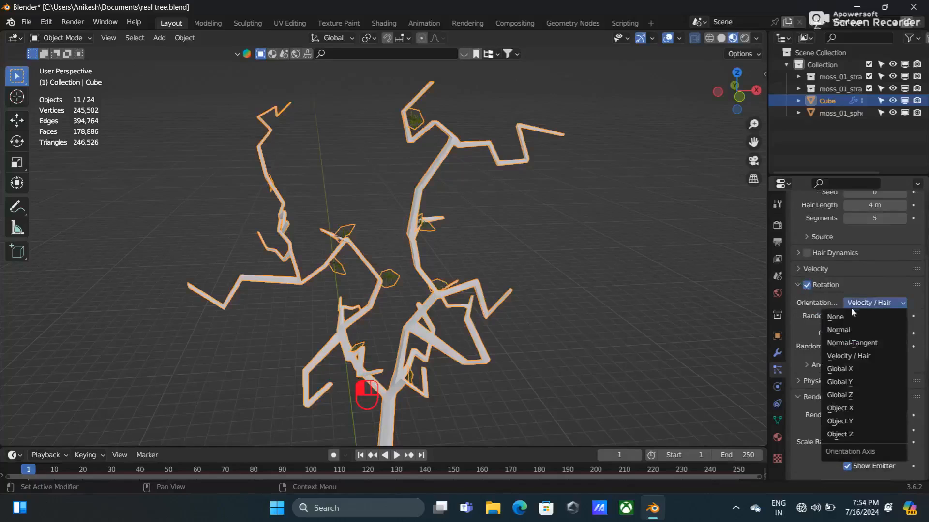
left_click(847, 398)
- Set the rotation's Randomize to 0.694, Phase to 1.000 and Randomize Phase to 1.418
left_click_drag(851, 315, 905, 333)
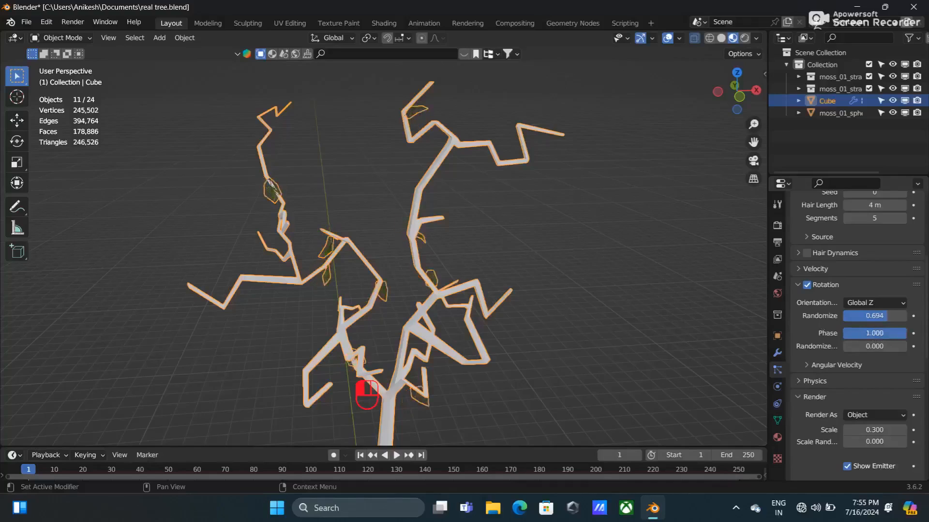
left_click_drag(851, 346, 898, 346)
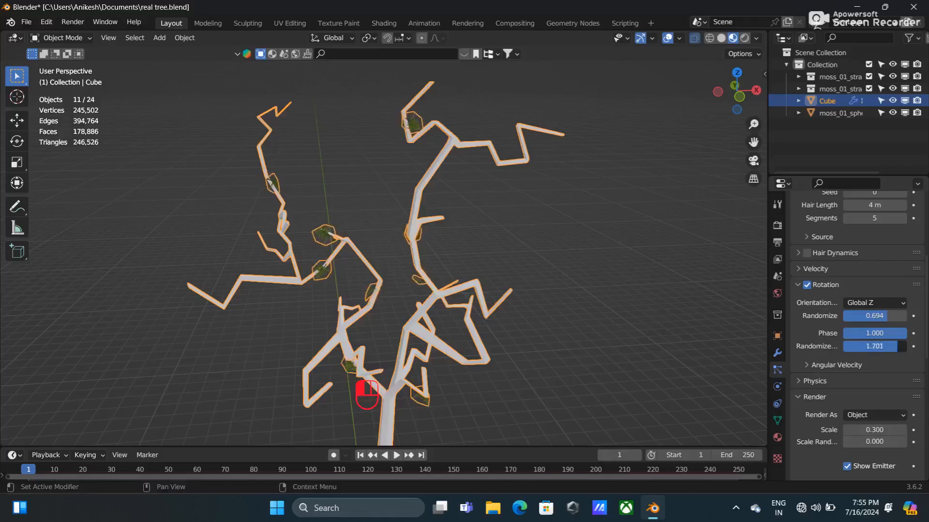
scroll(536, 284, "up", 5)
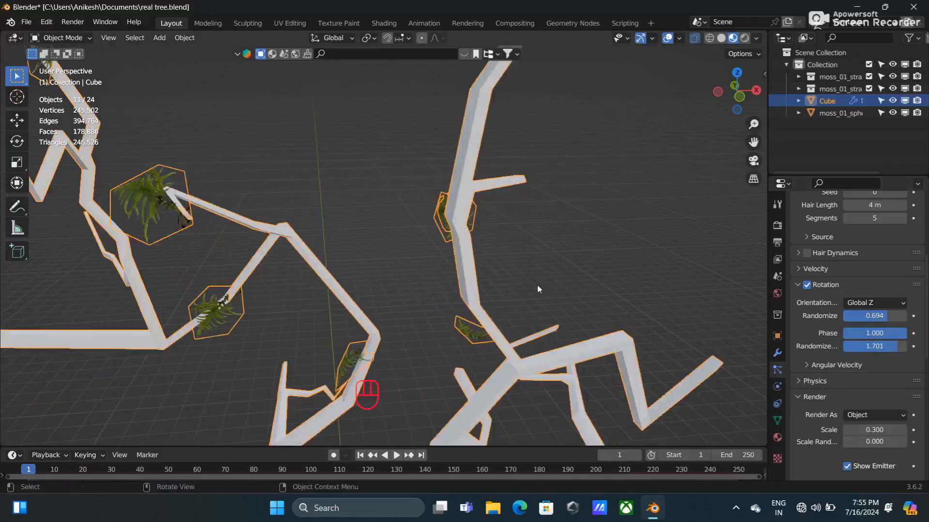
left_click_drag(897, 346, 885, 346)
scroll(503, 242, "down", 5)
- Raise the particle number to 2000, trying 300 and 1000 on the way, and deselect the tree
scroll(824, 255, "up", 8)
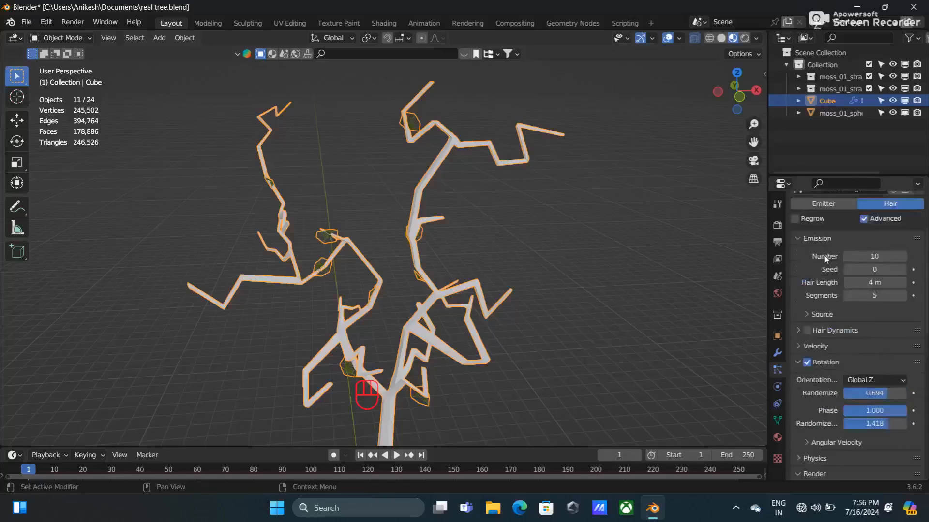
left_click(869, 342)
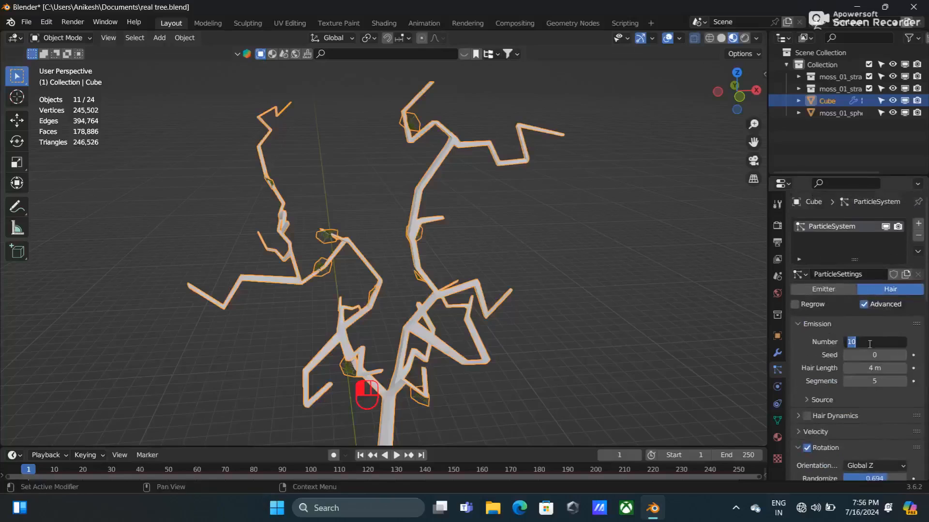
type("300")
key("Return")
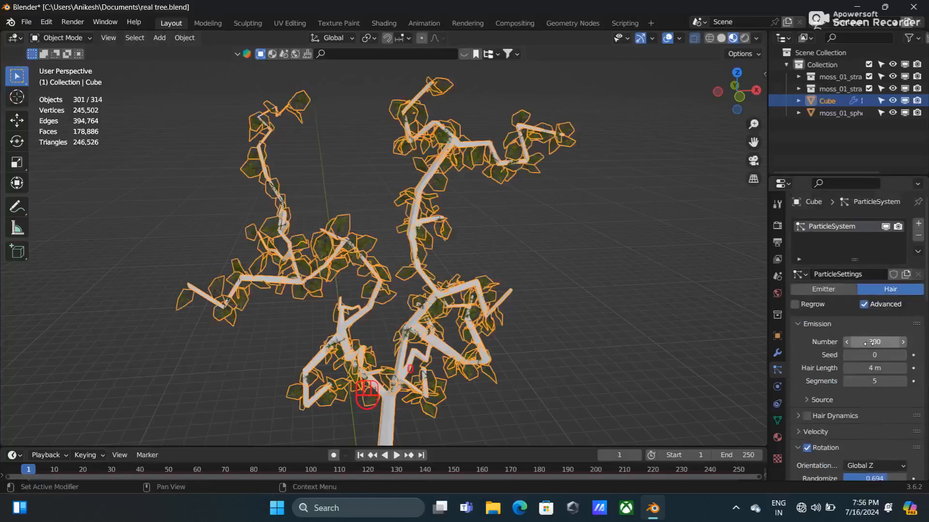
double_click(867, 343)
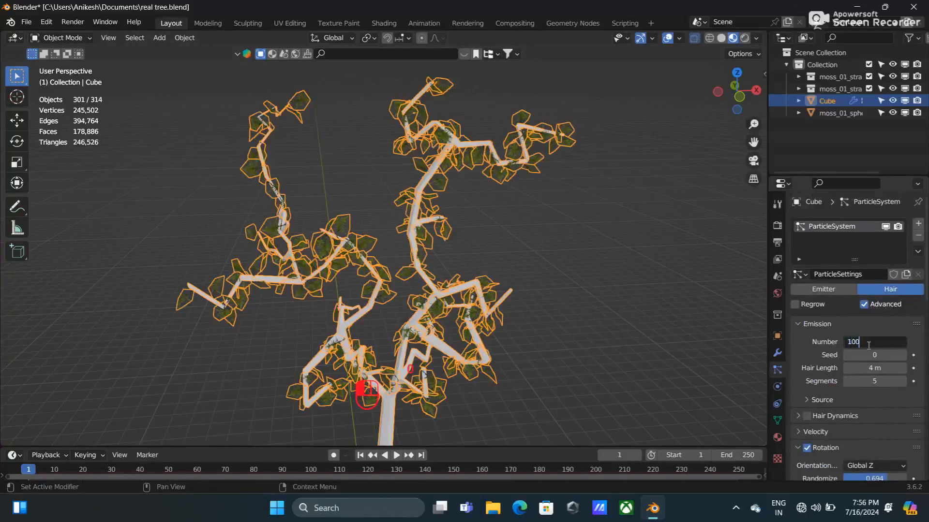
type("1000")
key("Return")
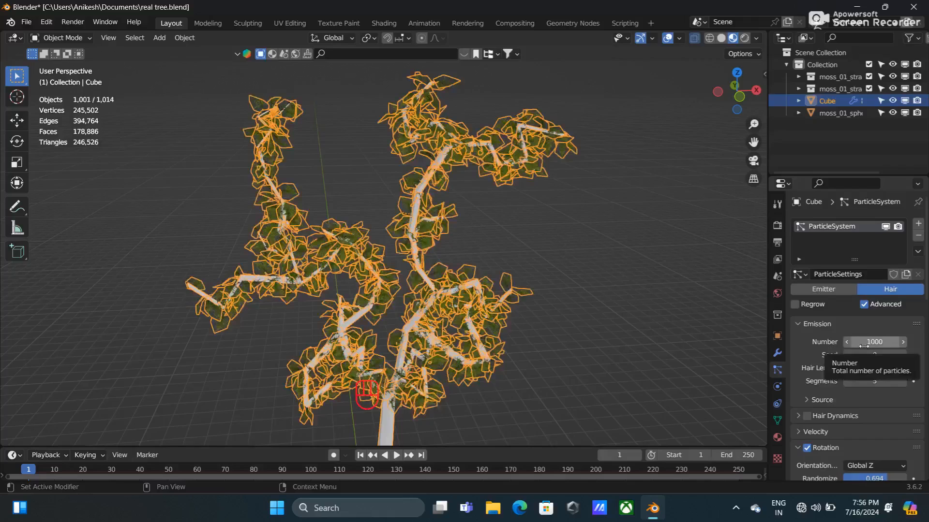
double_click(864, 343)
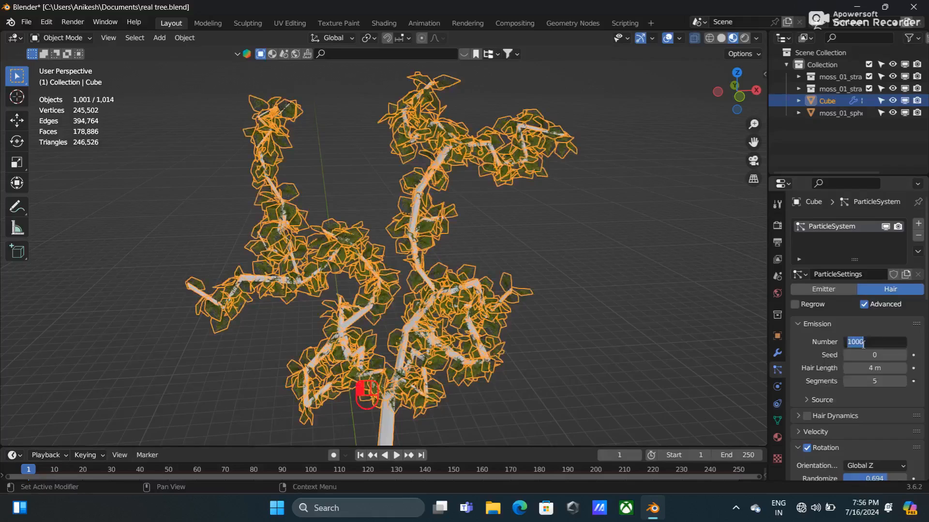
type("2000")
key("Return")
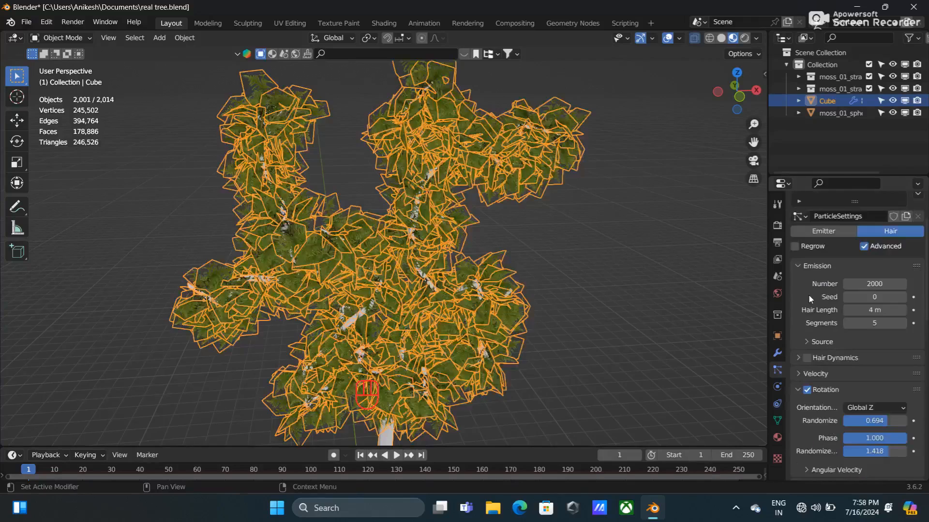
left_click(562, 302)
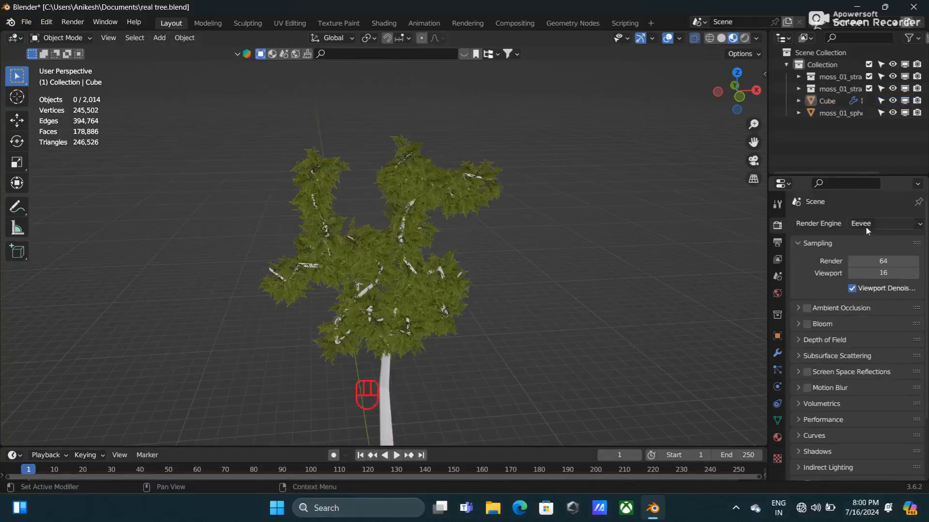
- Try Cycles as the render engine and expand further sections of its render settings
left_click(865, 225)
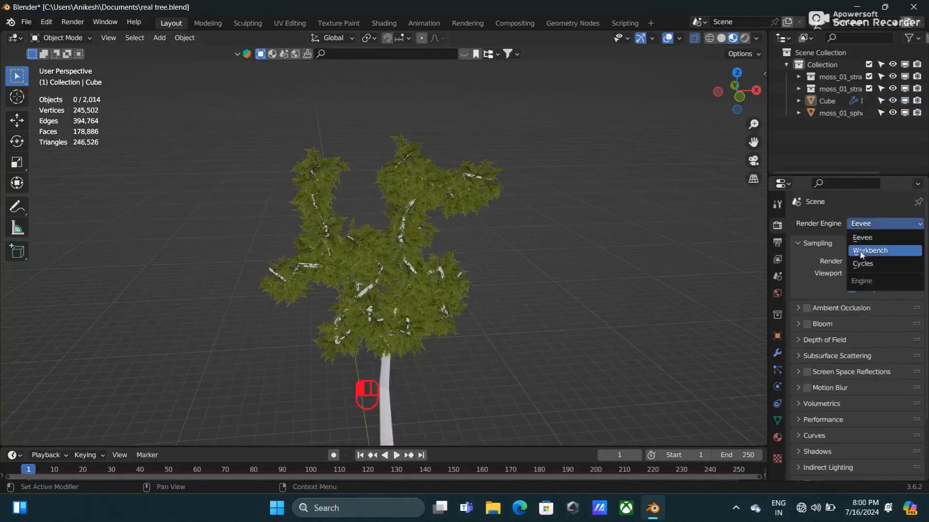
left_click(860, 263)
scroll(829, 384, "down", 5)
left_click(809, 403)
scroll(820, 404, "down", 3)
left_click(816, 422)
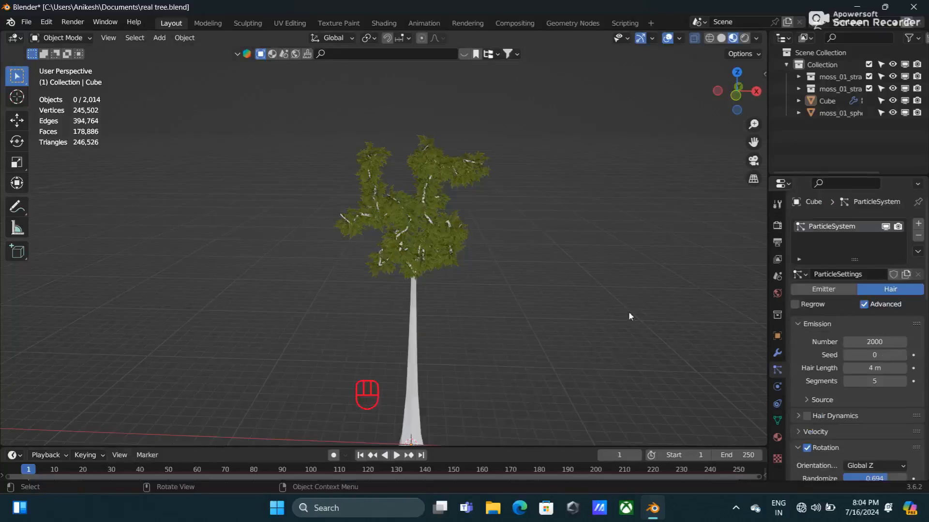
- Preview the tree with Cycles in Rendered viewport shading, with viewport denoising enabled
left_click(777, 225)
left_click(868, 223)
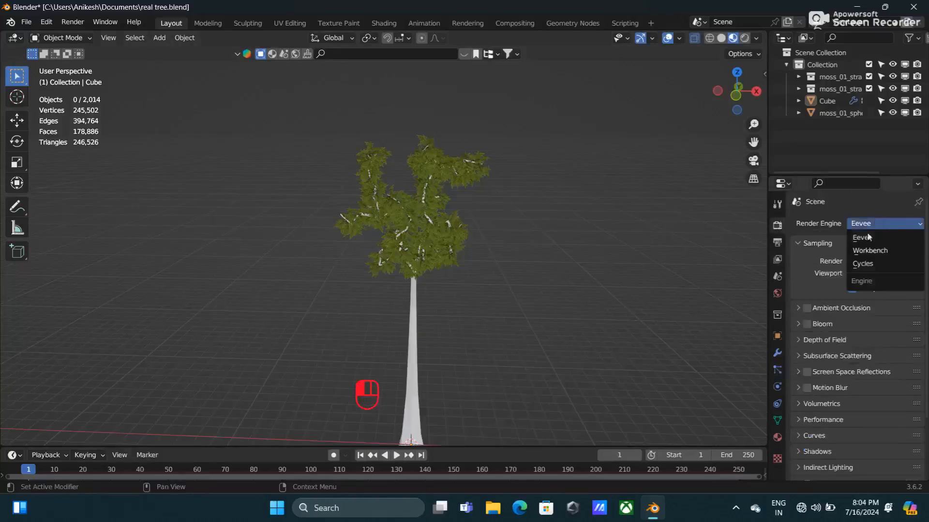
left_click(868, 265)
left_click(857, 280)
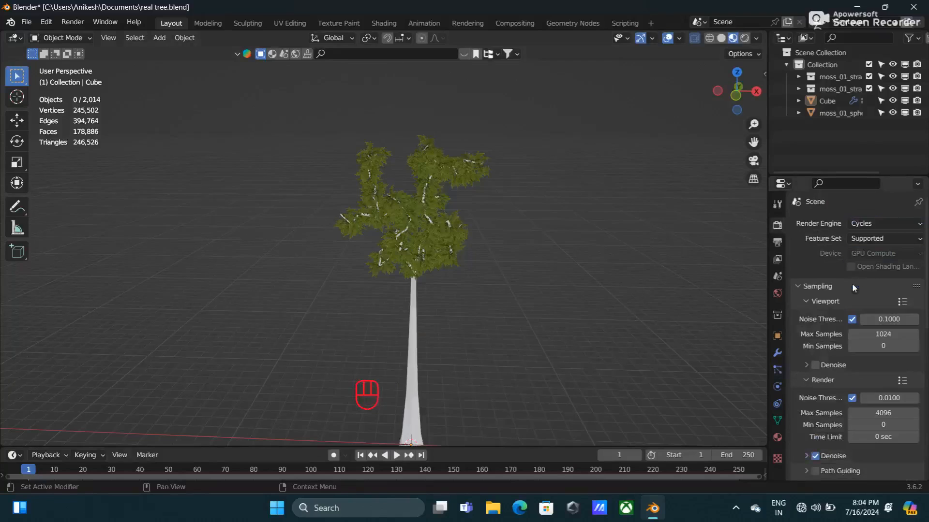
left_click(745, 38)
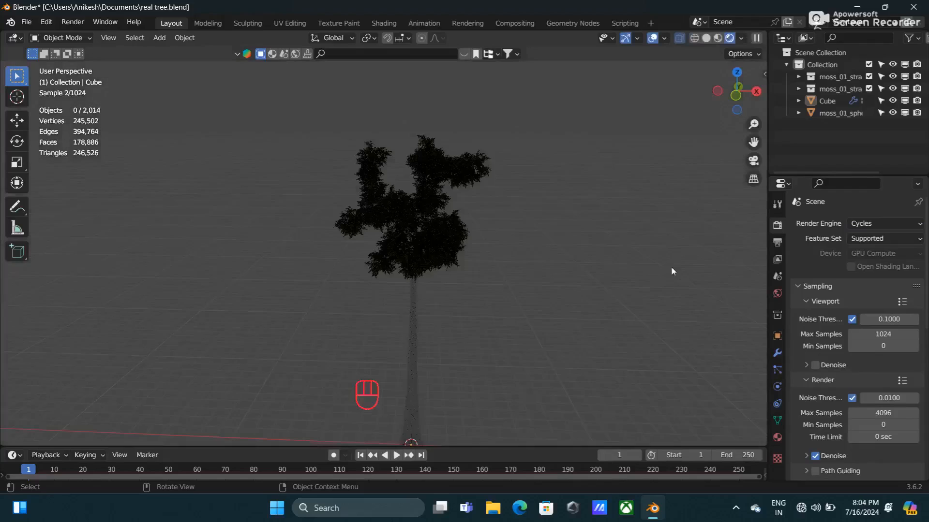
left_click(815, 366)
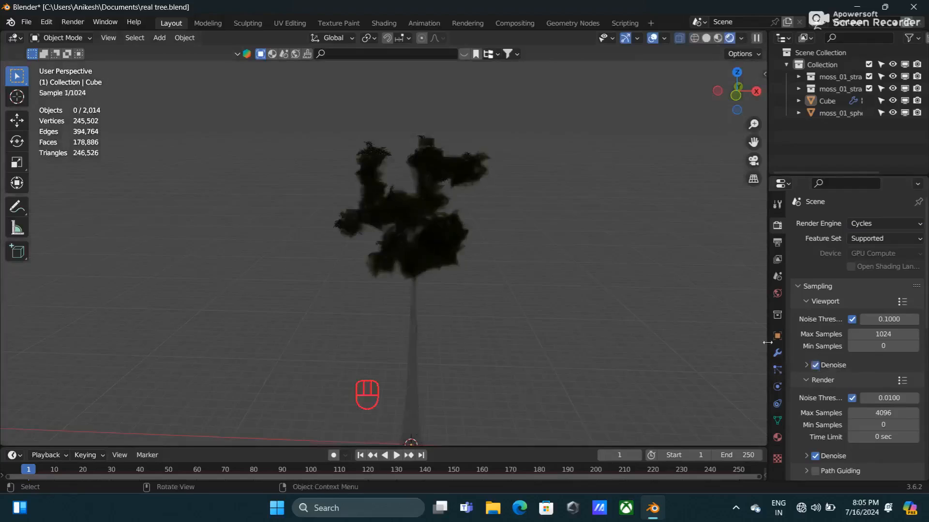
- Light the scene with a Sky Texture as the world background color
left_click(777, 293)
left_click(848, 299)
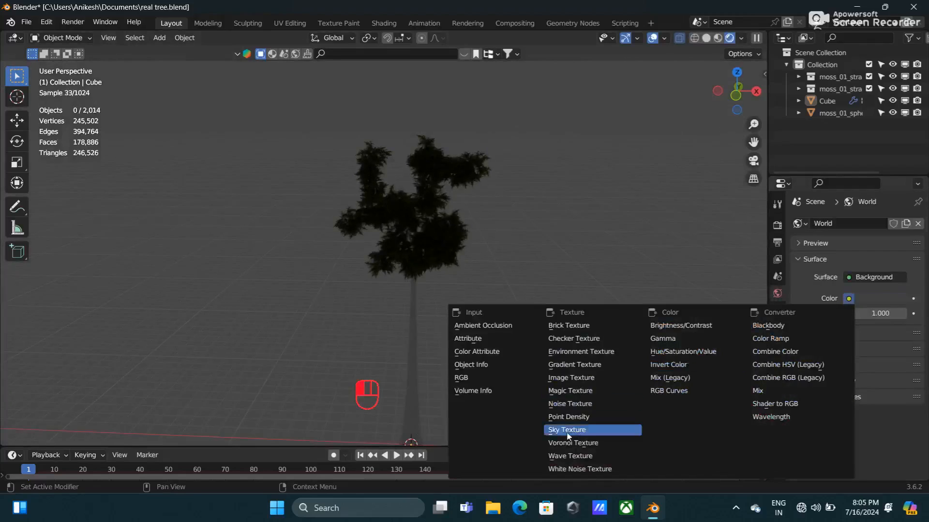
left_click(596, 430)
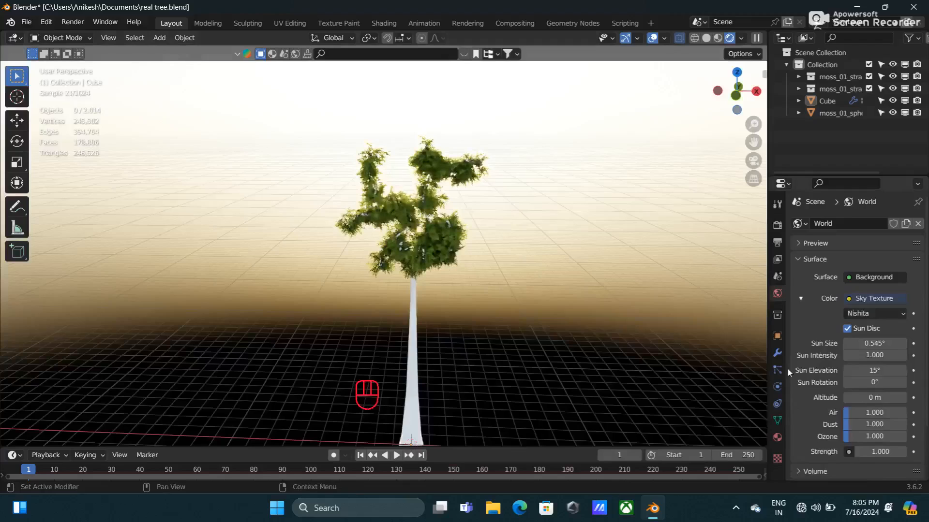
- Enable the Transparent film background in the Cycles render settings
left_click(778, 226)
scroll(832, 349, "down", 10)
left_click(815, 451)
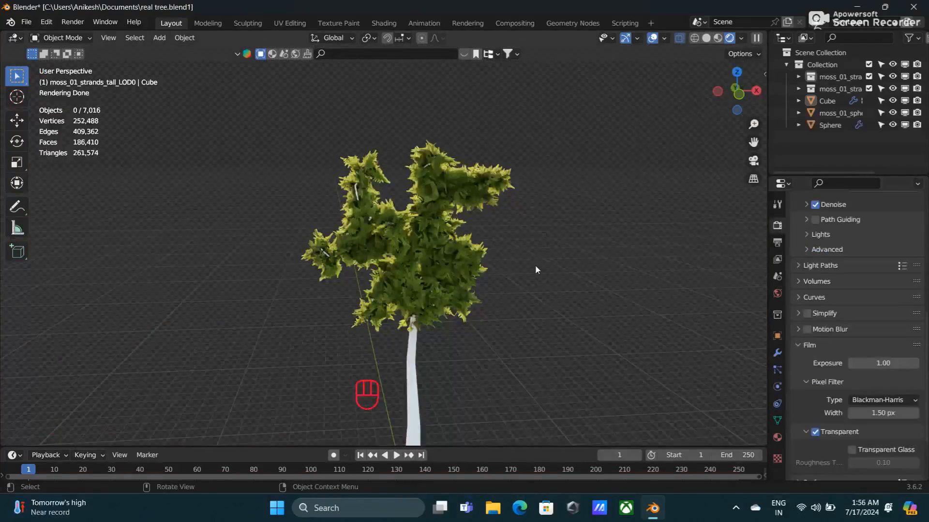
scroll(844, 312, "up", 10)
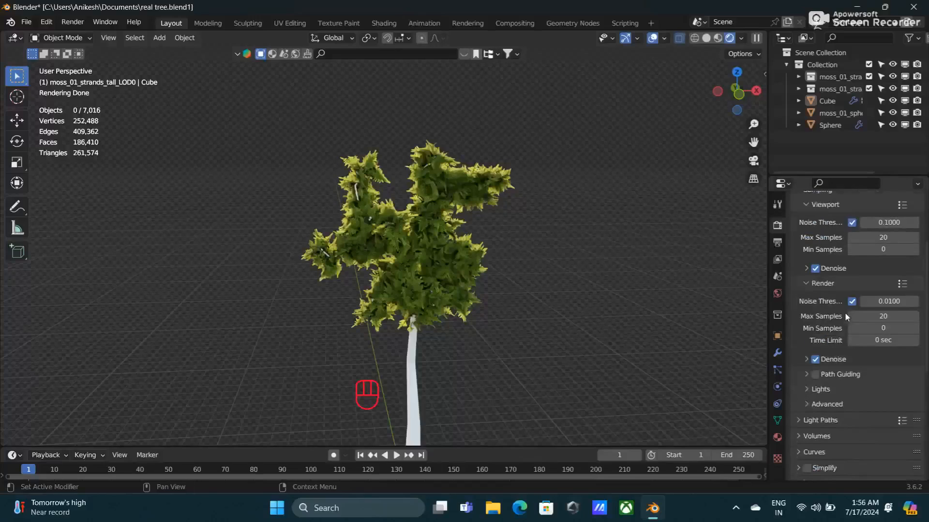
- Hide the tree's hair particle system in the viewport and switch to Material Preview shading
left_click(777, 370)
left_click(885, 226)
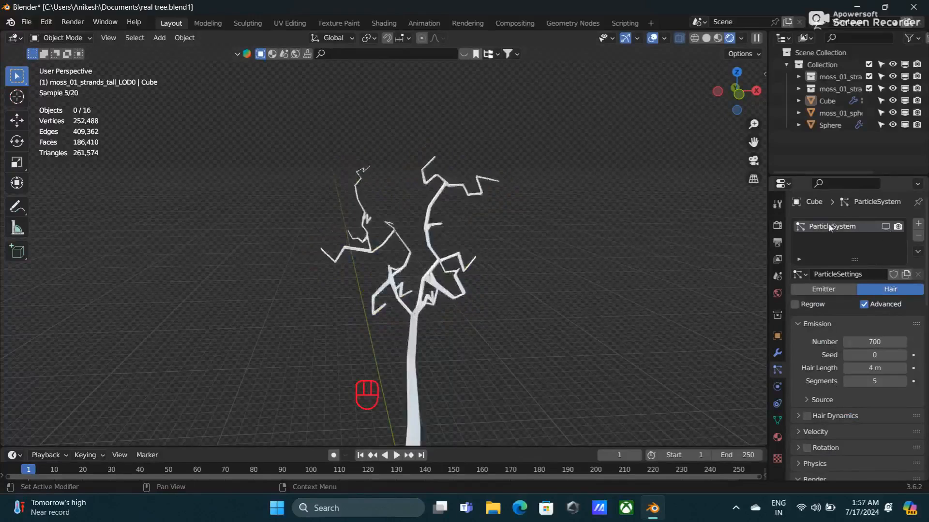
left_click(718, 38)
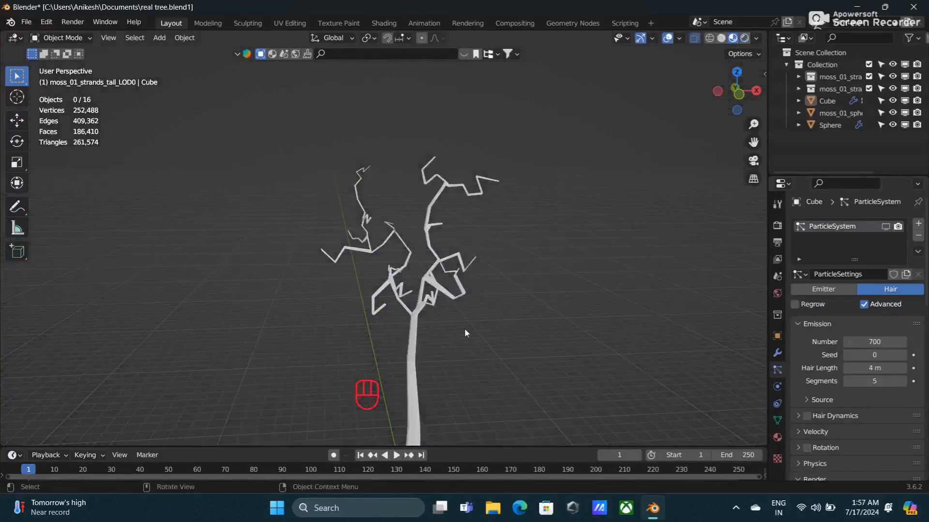
- Create a material named bark on the tree and replace it with the existing tree_bark_03 material
left_click(416, 346)
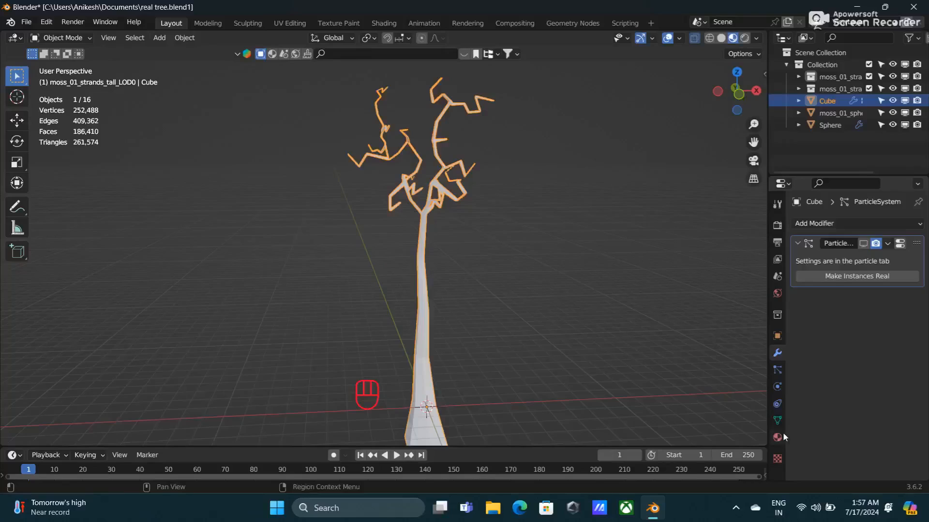
left_click(777, 437)
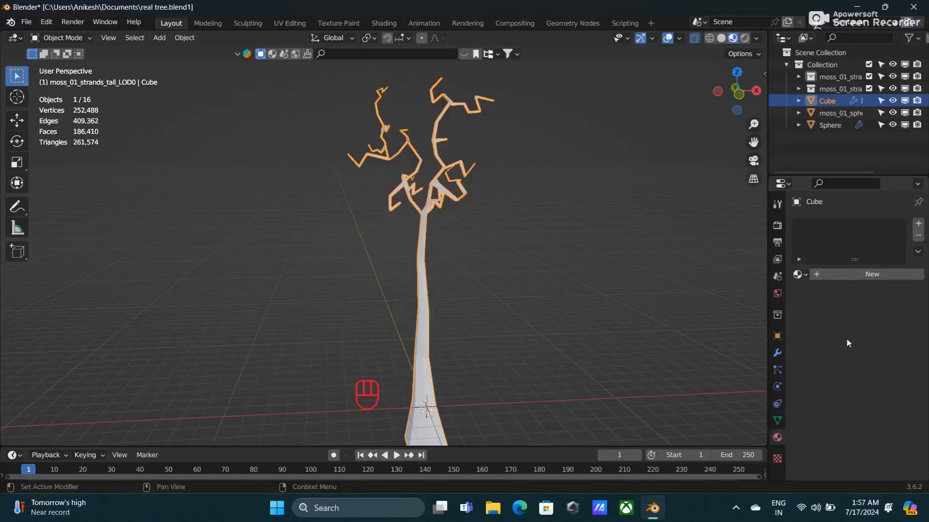
left_click(852, 278)
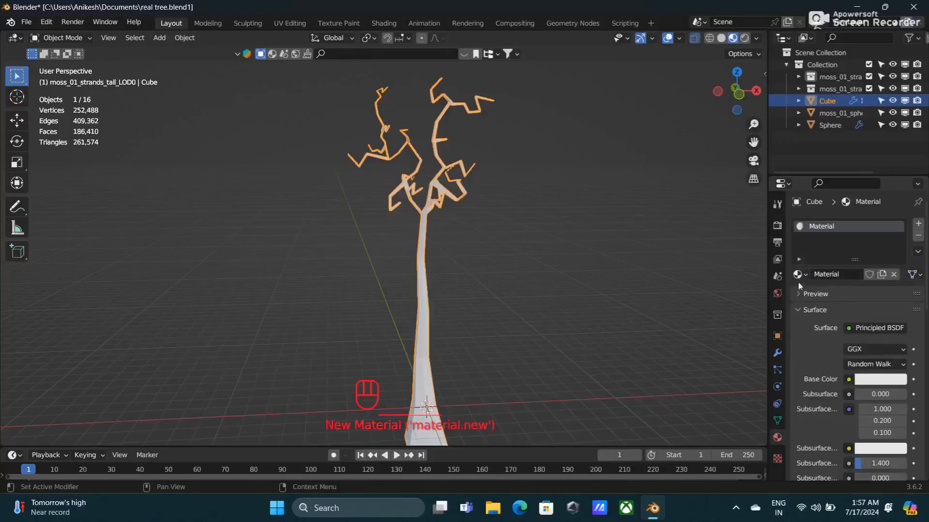
double_click(831, 226)
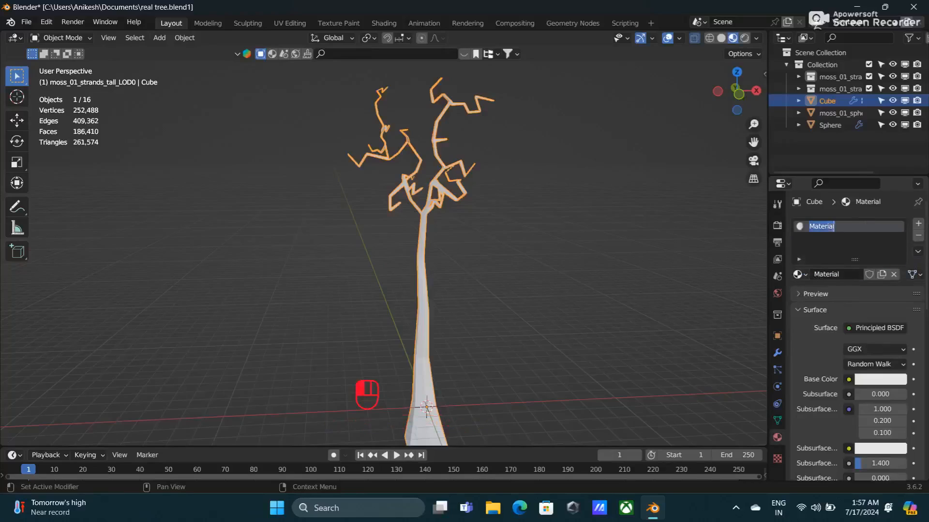
type("ba")
key("Return")
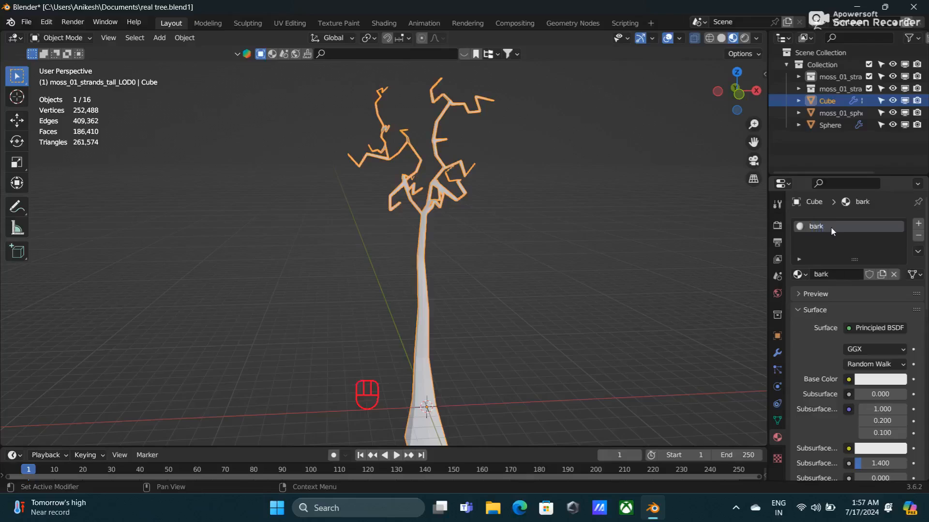
left_click(799, 274)
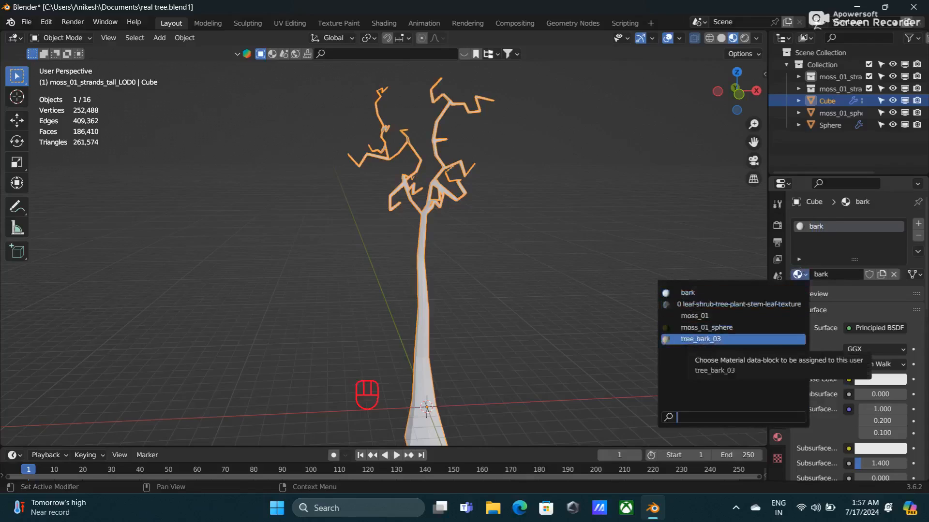
left_click(706, 339)
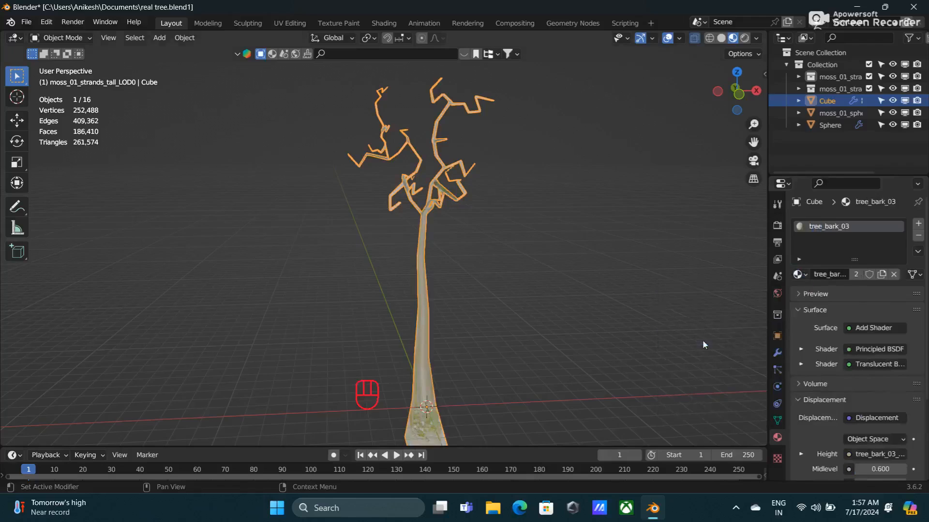
- Apply Shade Smooth to the tree mesh
mouse_move(491, 209)
middle_mouse_down()
mouse_move(380, 234)
mouse_move(501, 214)
middle_mouse_up()
scroll(503, 214, "up", 3)
right_click(449, 247)
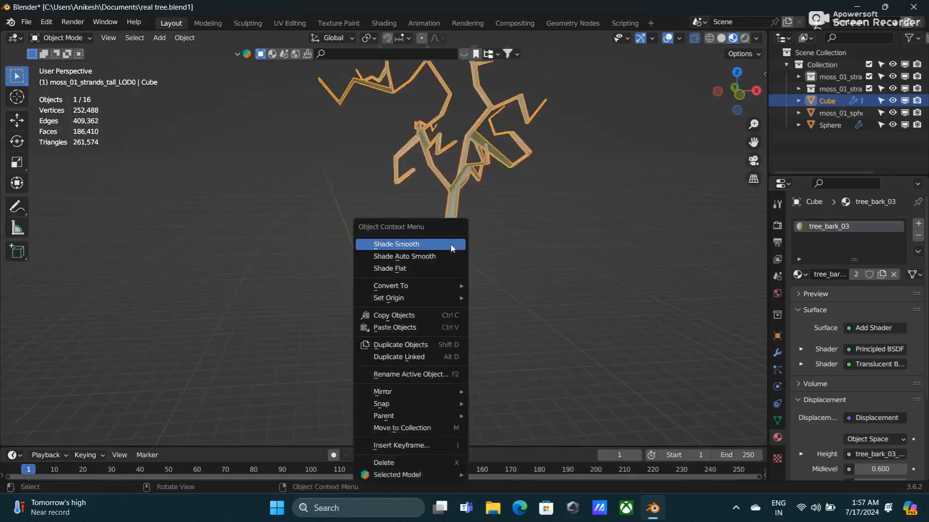
left_click(420, 250)
middle_click_drag(518, 242, 471, 271)
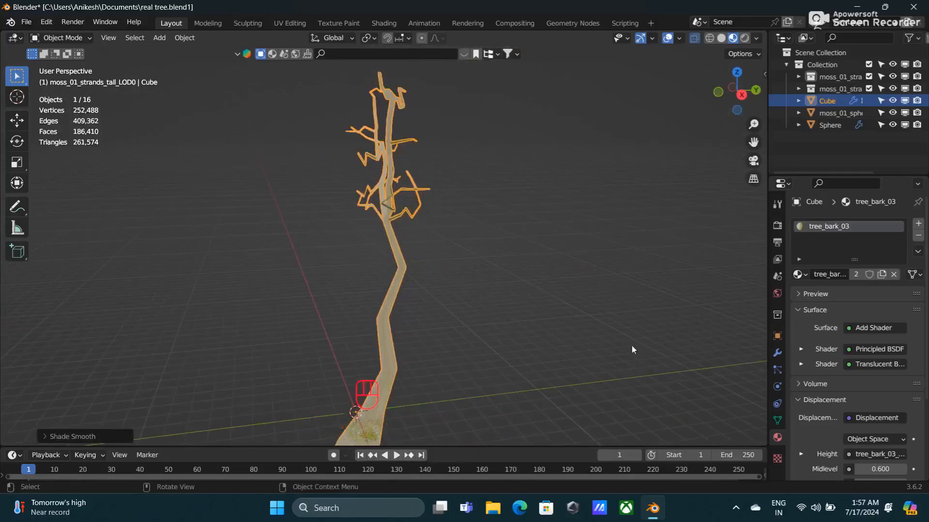
- Add a Subdivision Surface modifier to the tree, set its viewport level to 3, and apply it
left_click(777, 353)
left_click(825, 224)
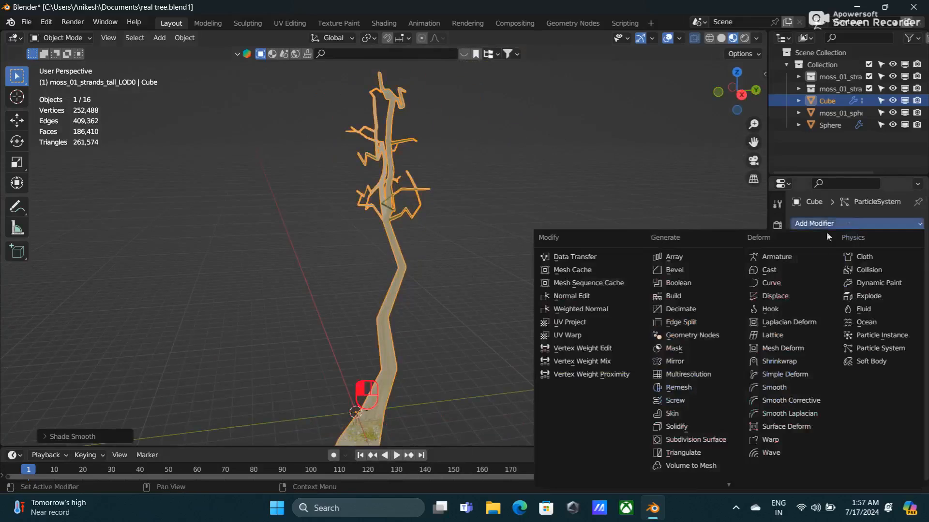
left_click(696, 439)
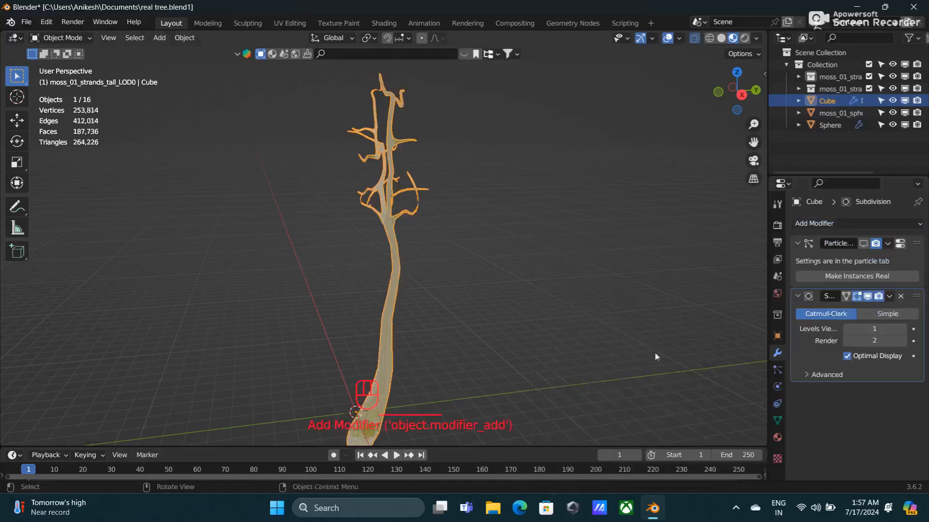
left_click(903, 329)
left_click(902, 330)
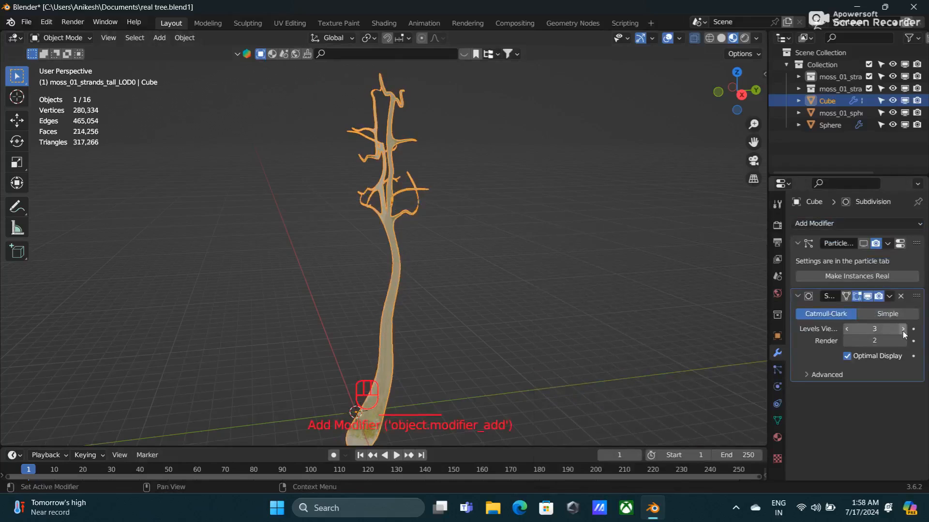
left_click(889, 296)
left_click(839, 307)
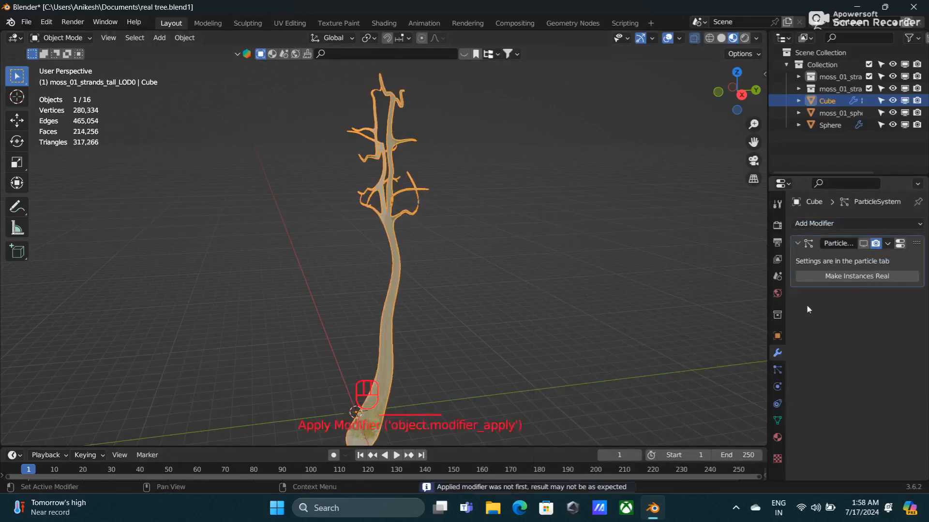
- Check the smoothed branches and turn the leaf particle system's viewport display back on
middle_click_drag(352, 269, 398, 259)
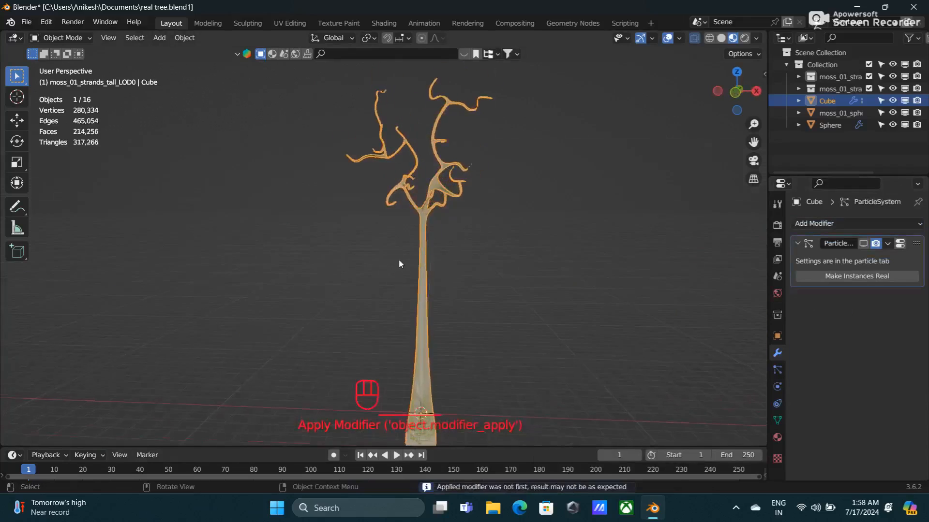
scroll(399, 260, "up", 4)
middle_click_drag(523, 298, 571, 314)
scroll(510, 304, "down", 6)
scroll(539, 305, "up", 3)
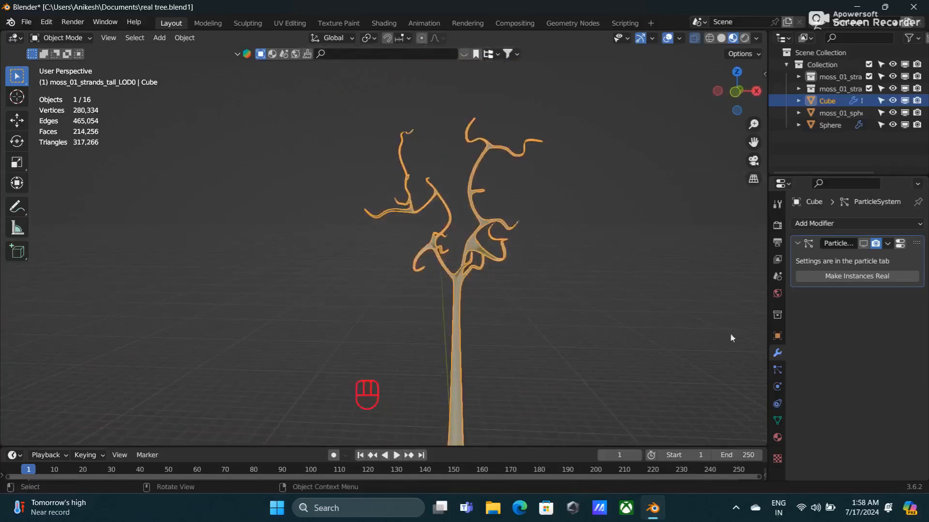
left_click(777, 370)
left_click(884, 226)
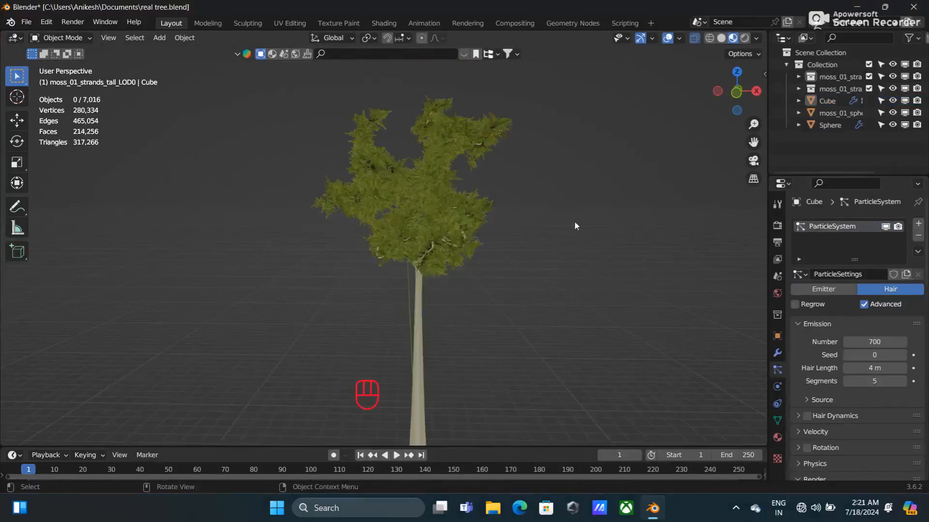
- Set the render engine to Cycles and preview the tree in Rendered viewport shading
left_click(772, 228)
left_click(878, 223)
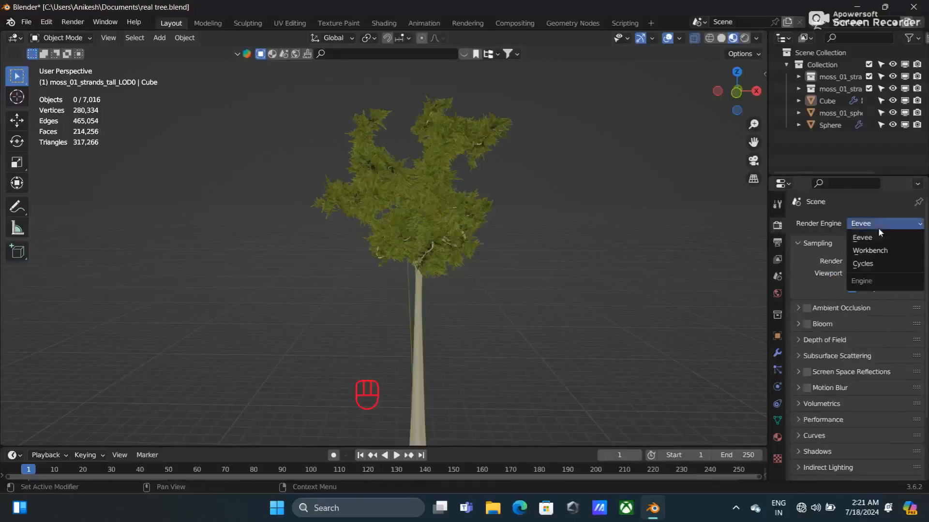
left_click(855, 265)
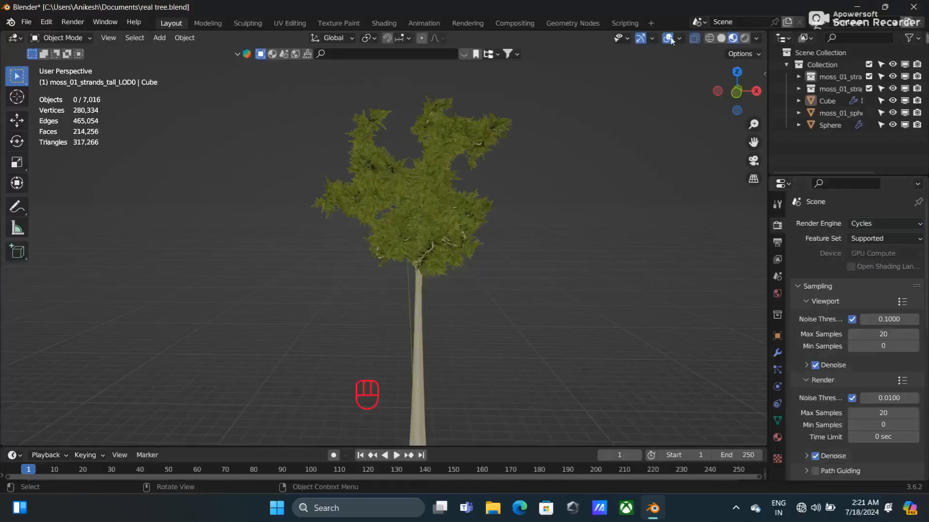
left_click(742, 38)
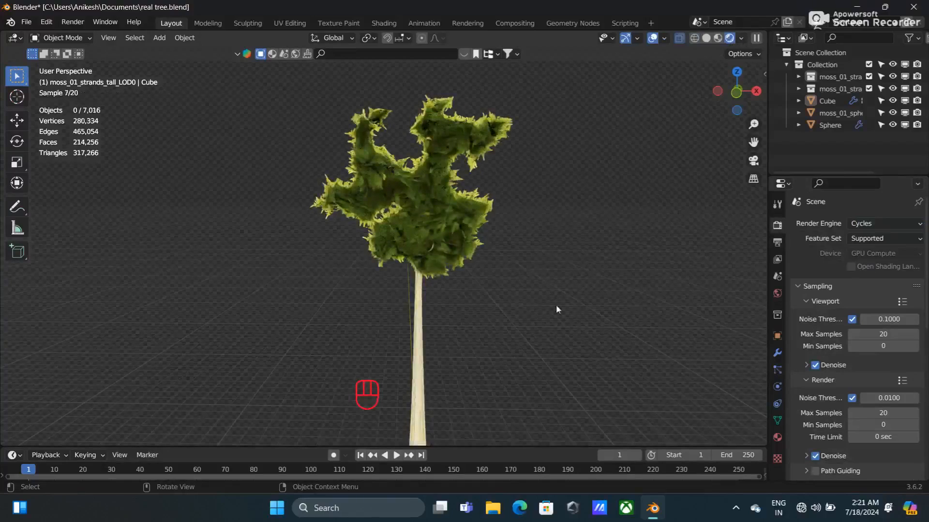
- Inspect the rendered foliage, switch to the camera view, and render the tree as an image
scroll(533, 236, "up", 4)
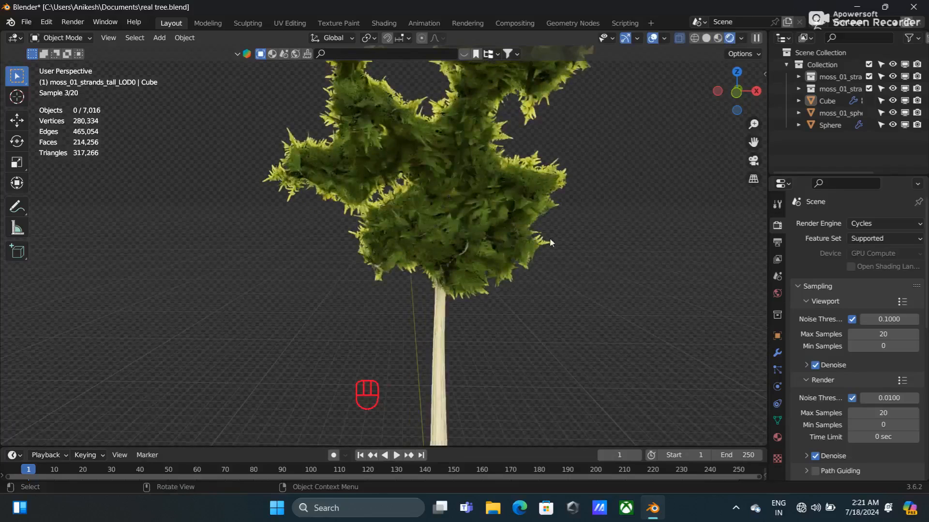
scroll(561, 240, "down", 2)
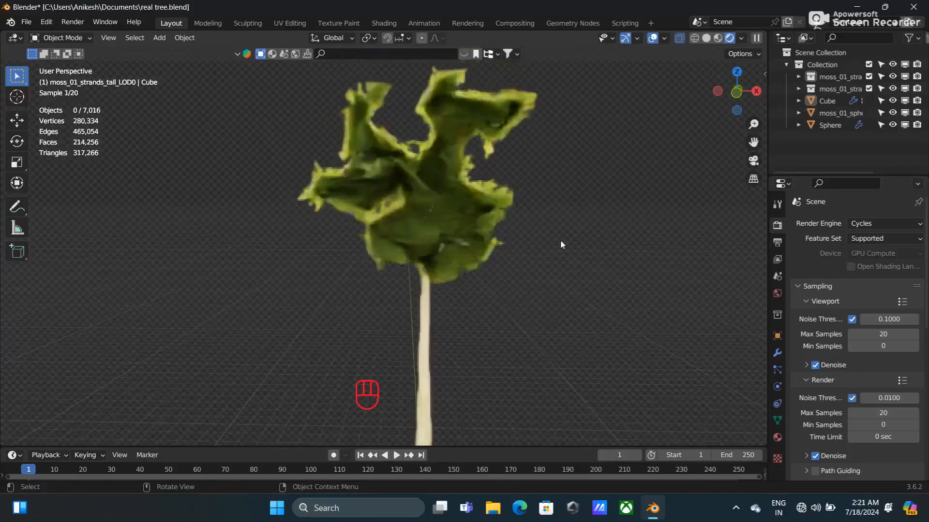
middle_click_drag(560, 240, 686, 229)
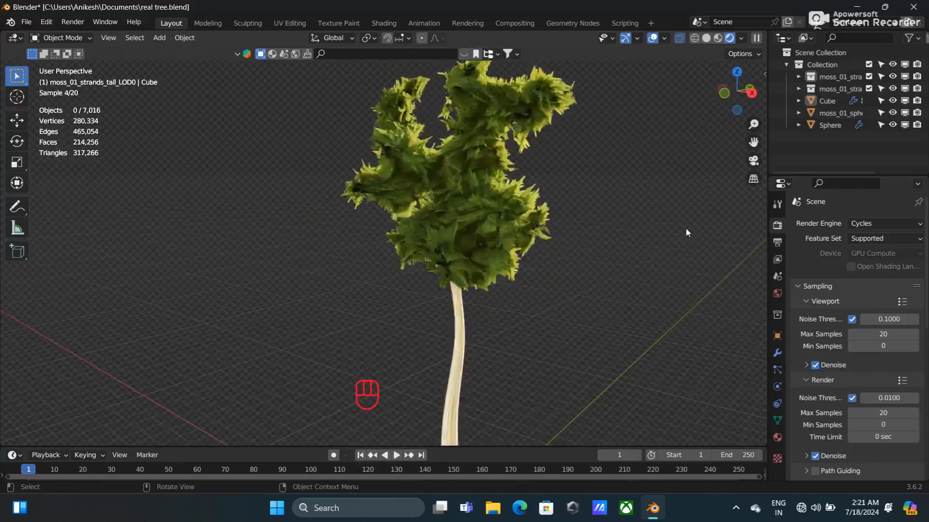
key("KP_0")
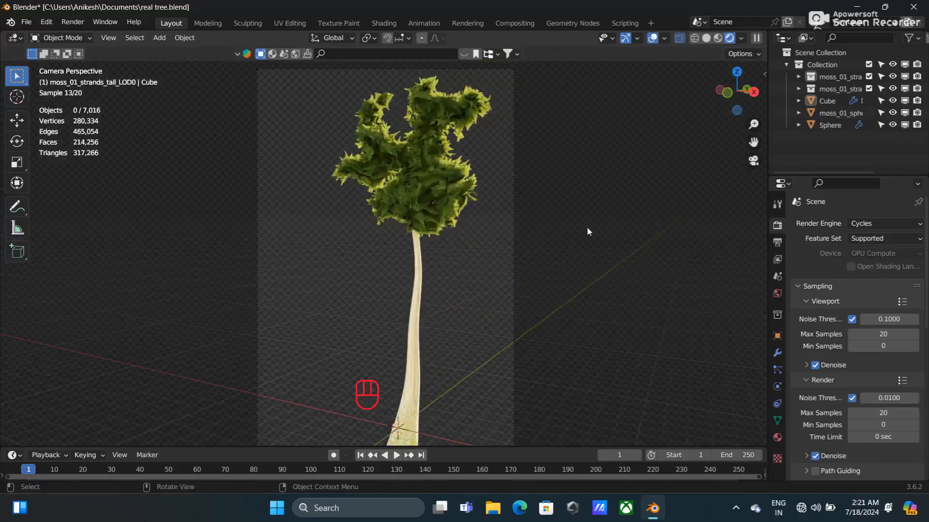
left_click(72, 23)
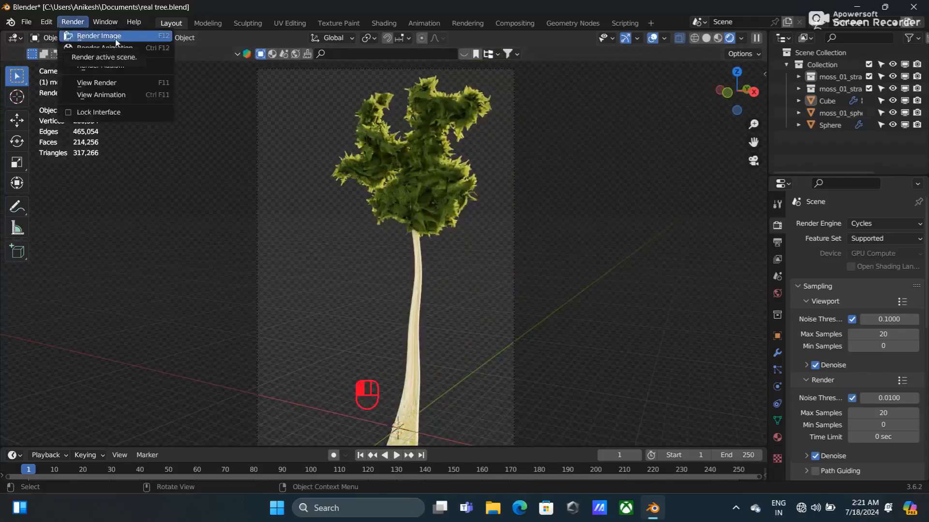
left_click(116, 37)
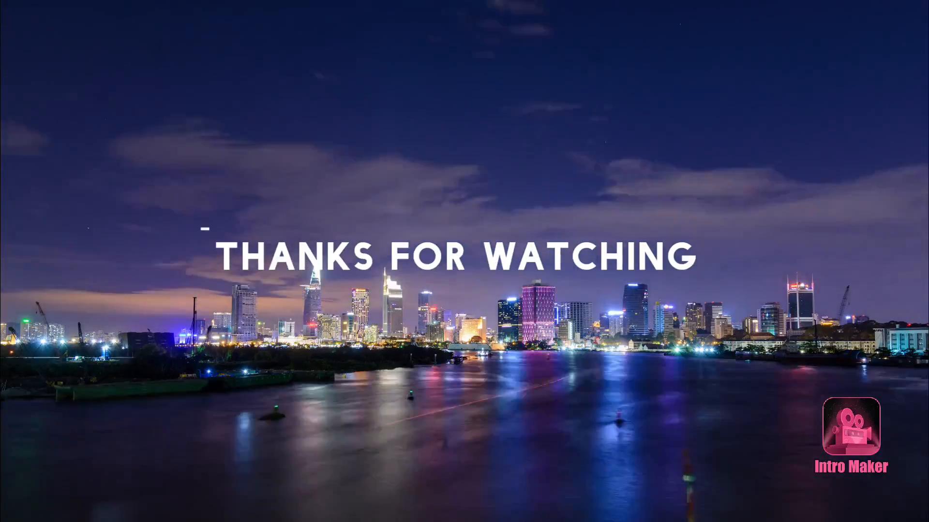